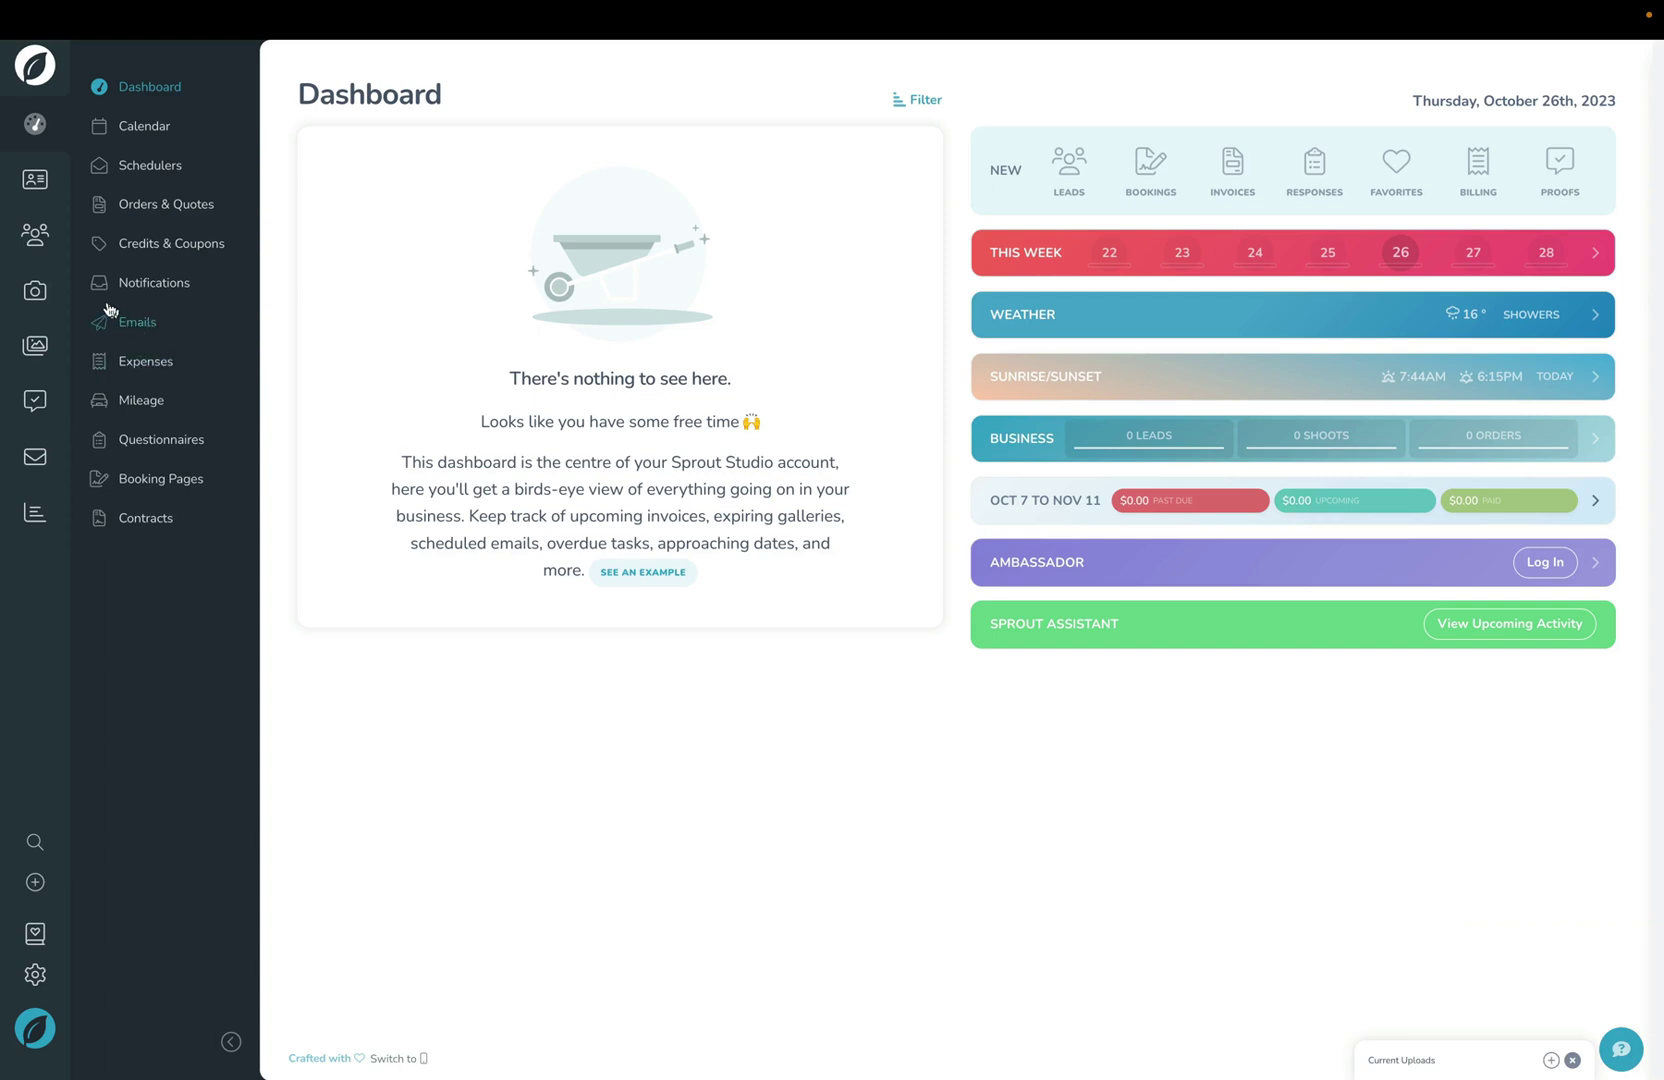
# Step: Open the children's portrait lead's draft Booking Proposal and review its page
pyautogui.click(34, 238)
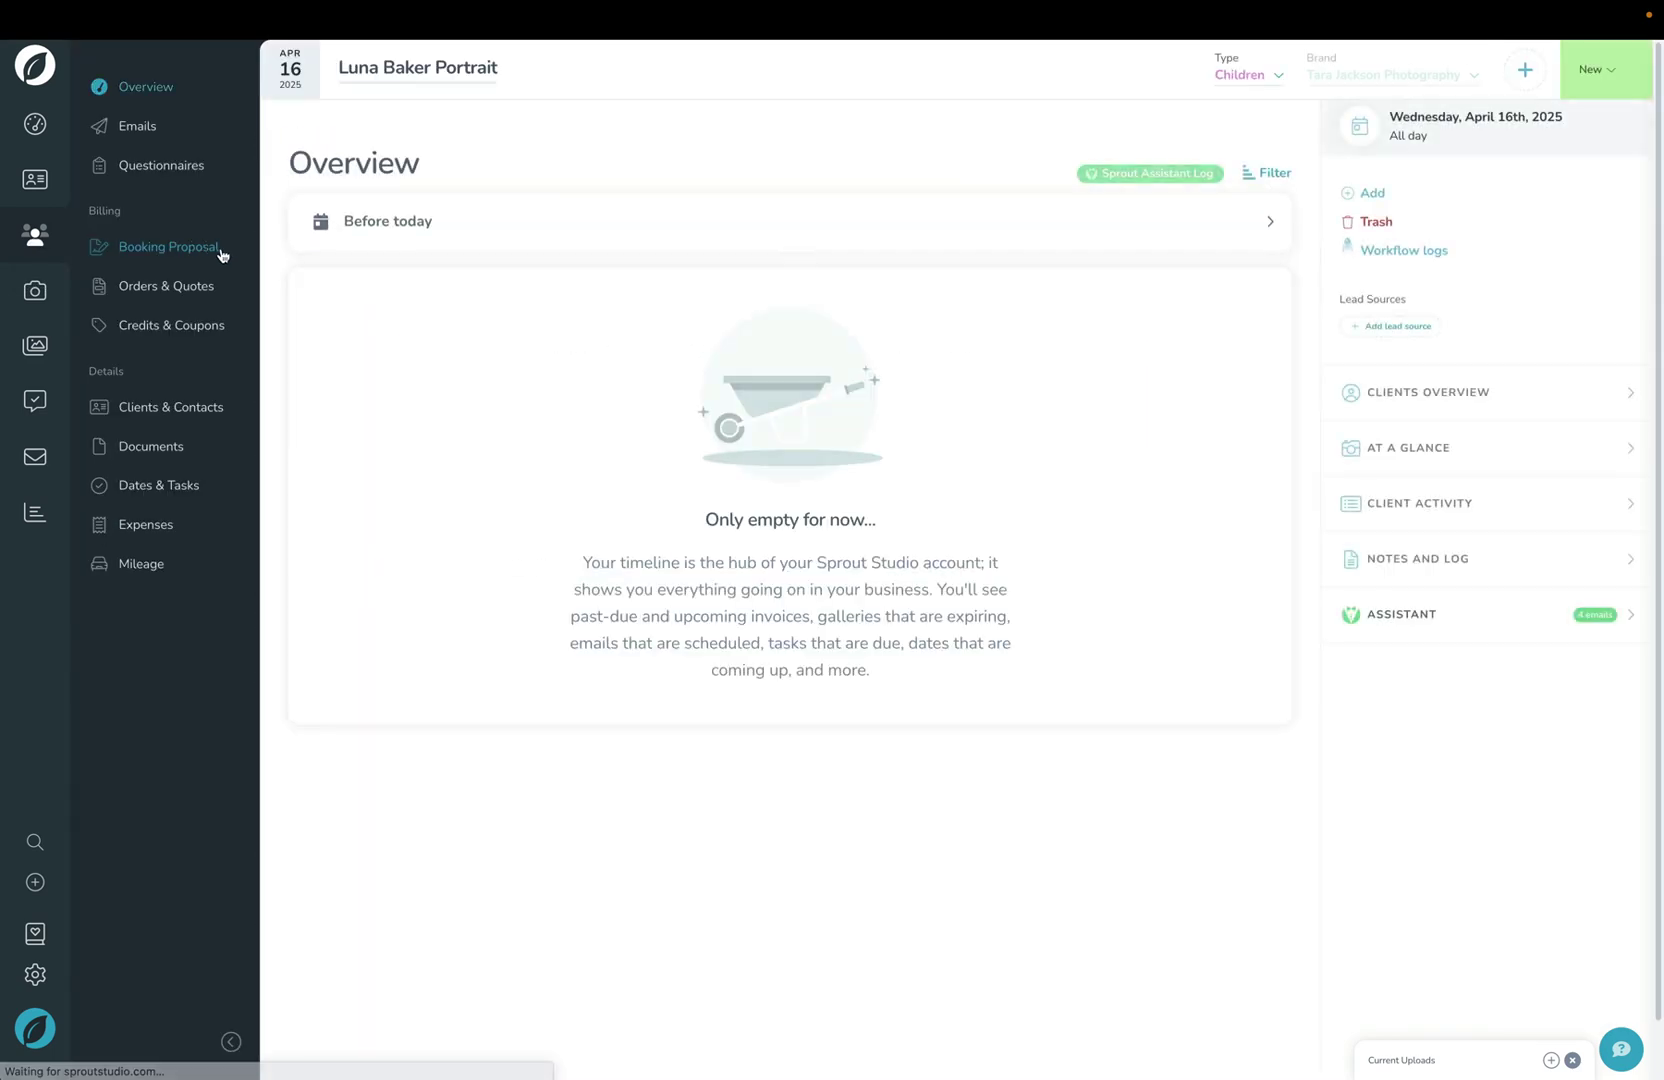
pyautogui.click(206, 254)
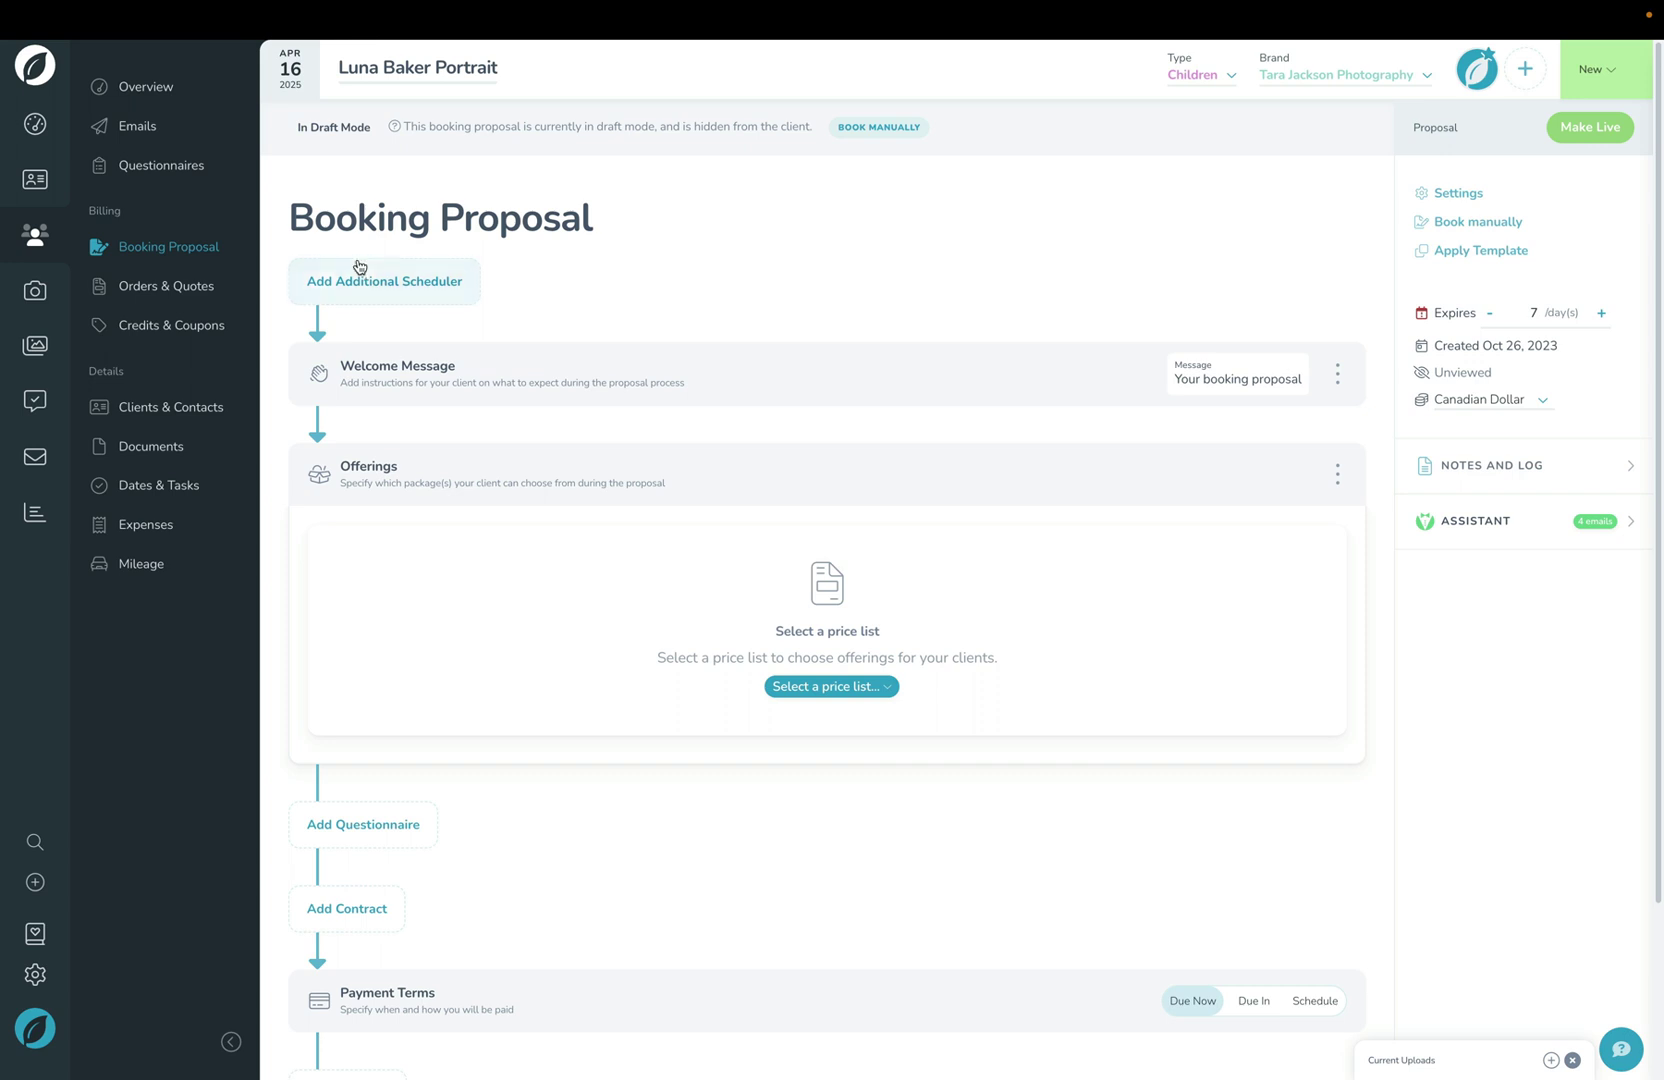
pyautogui.scroll(-3, 364, 267)
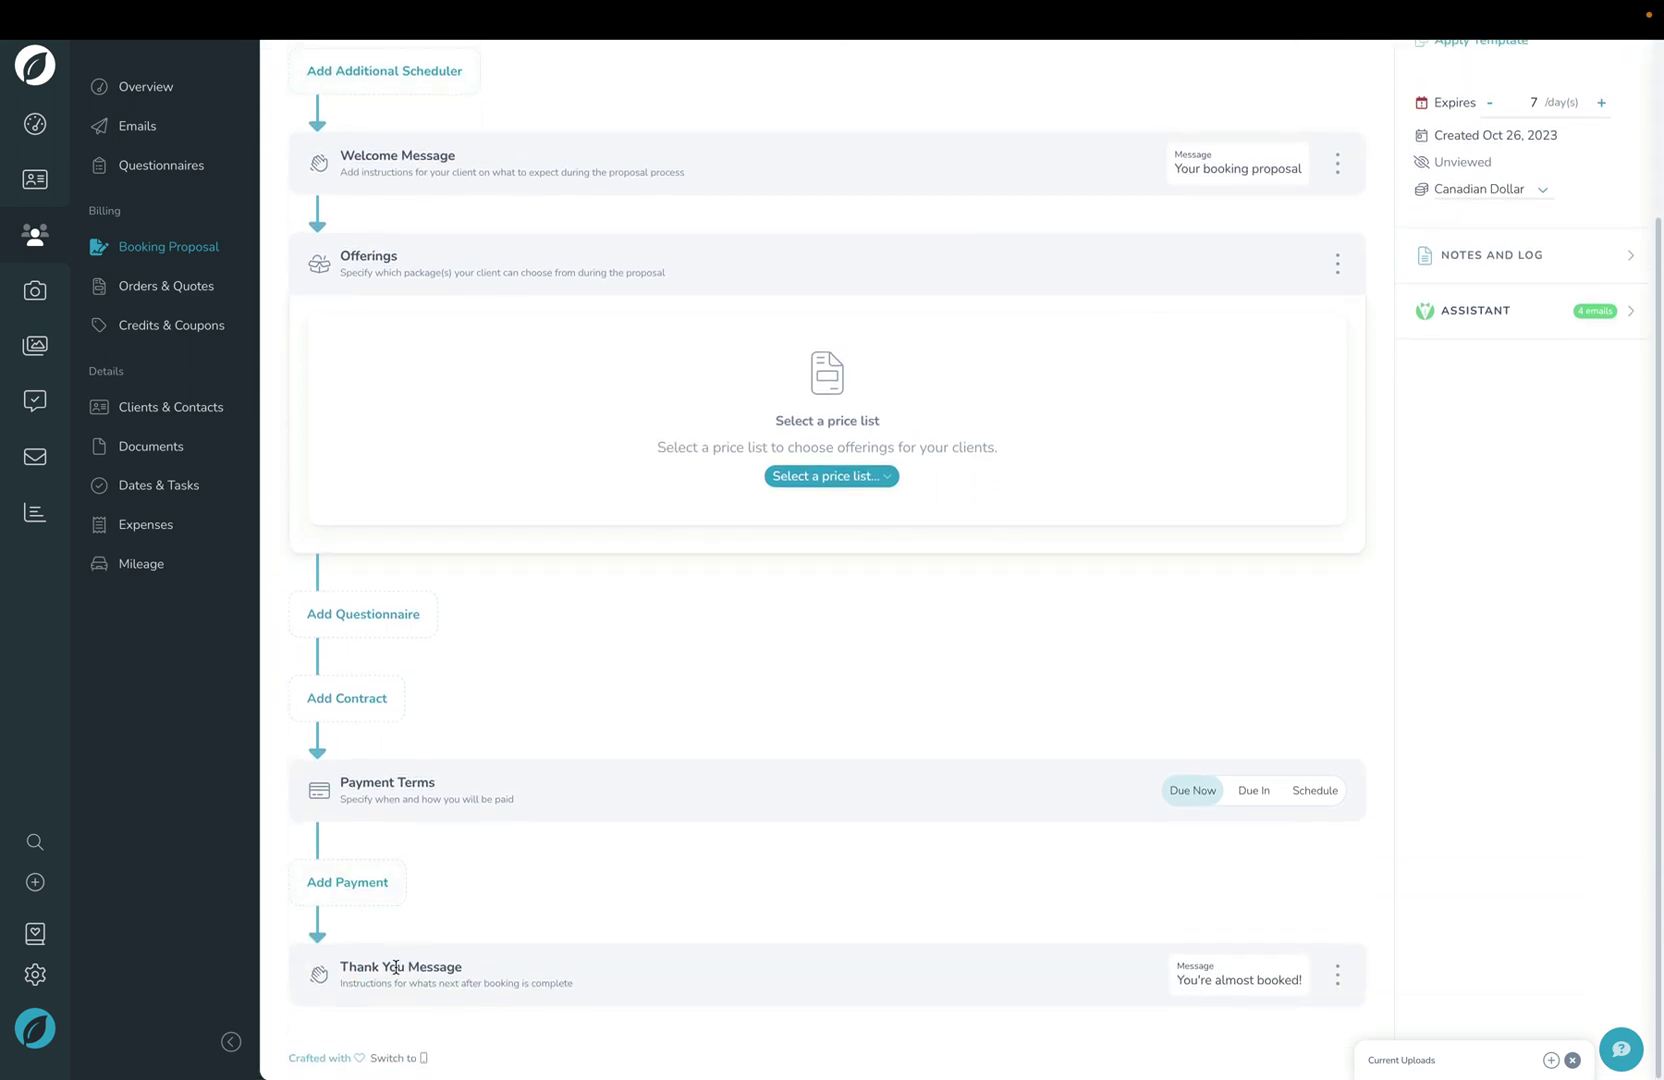
pyautogui.scroll(3, 395, 967)
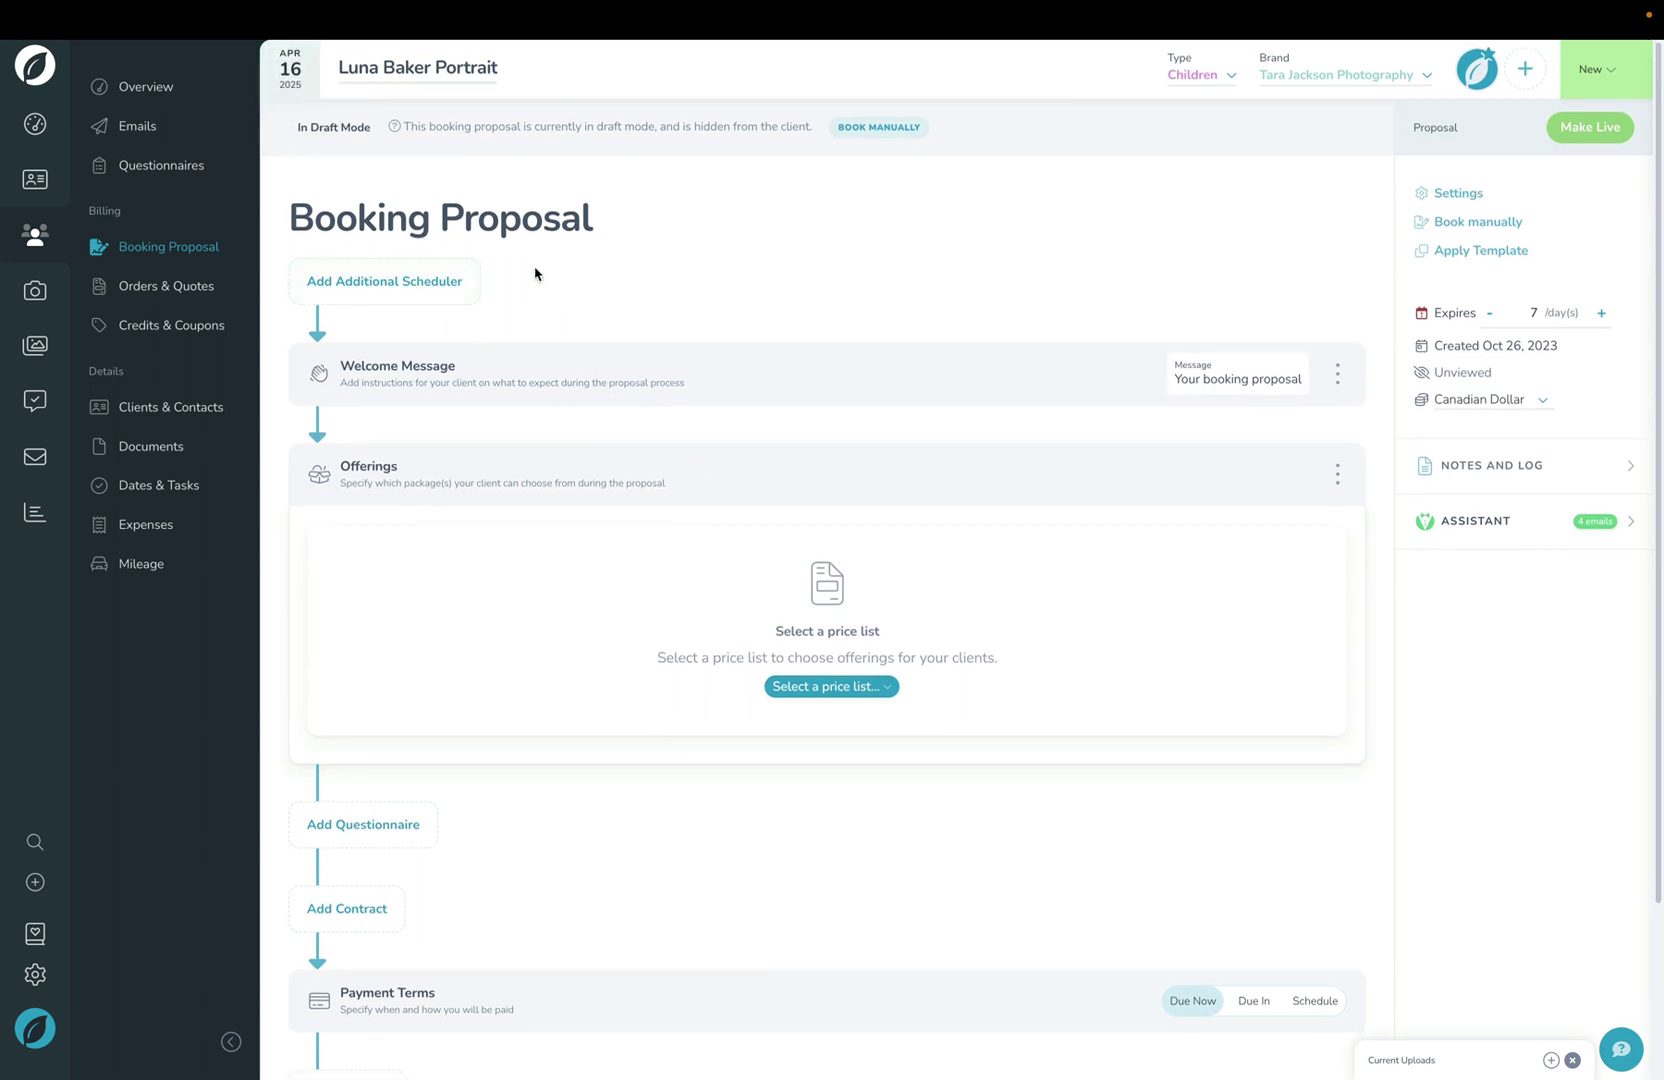
pyautogui.scroll(-1, 565, 280)
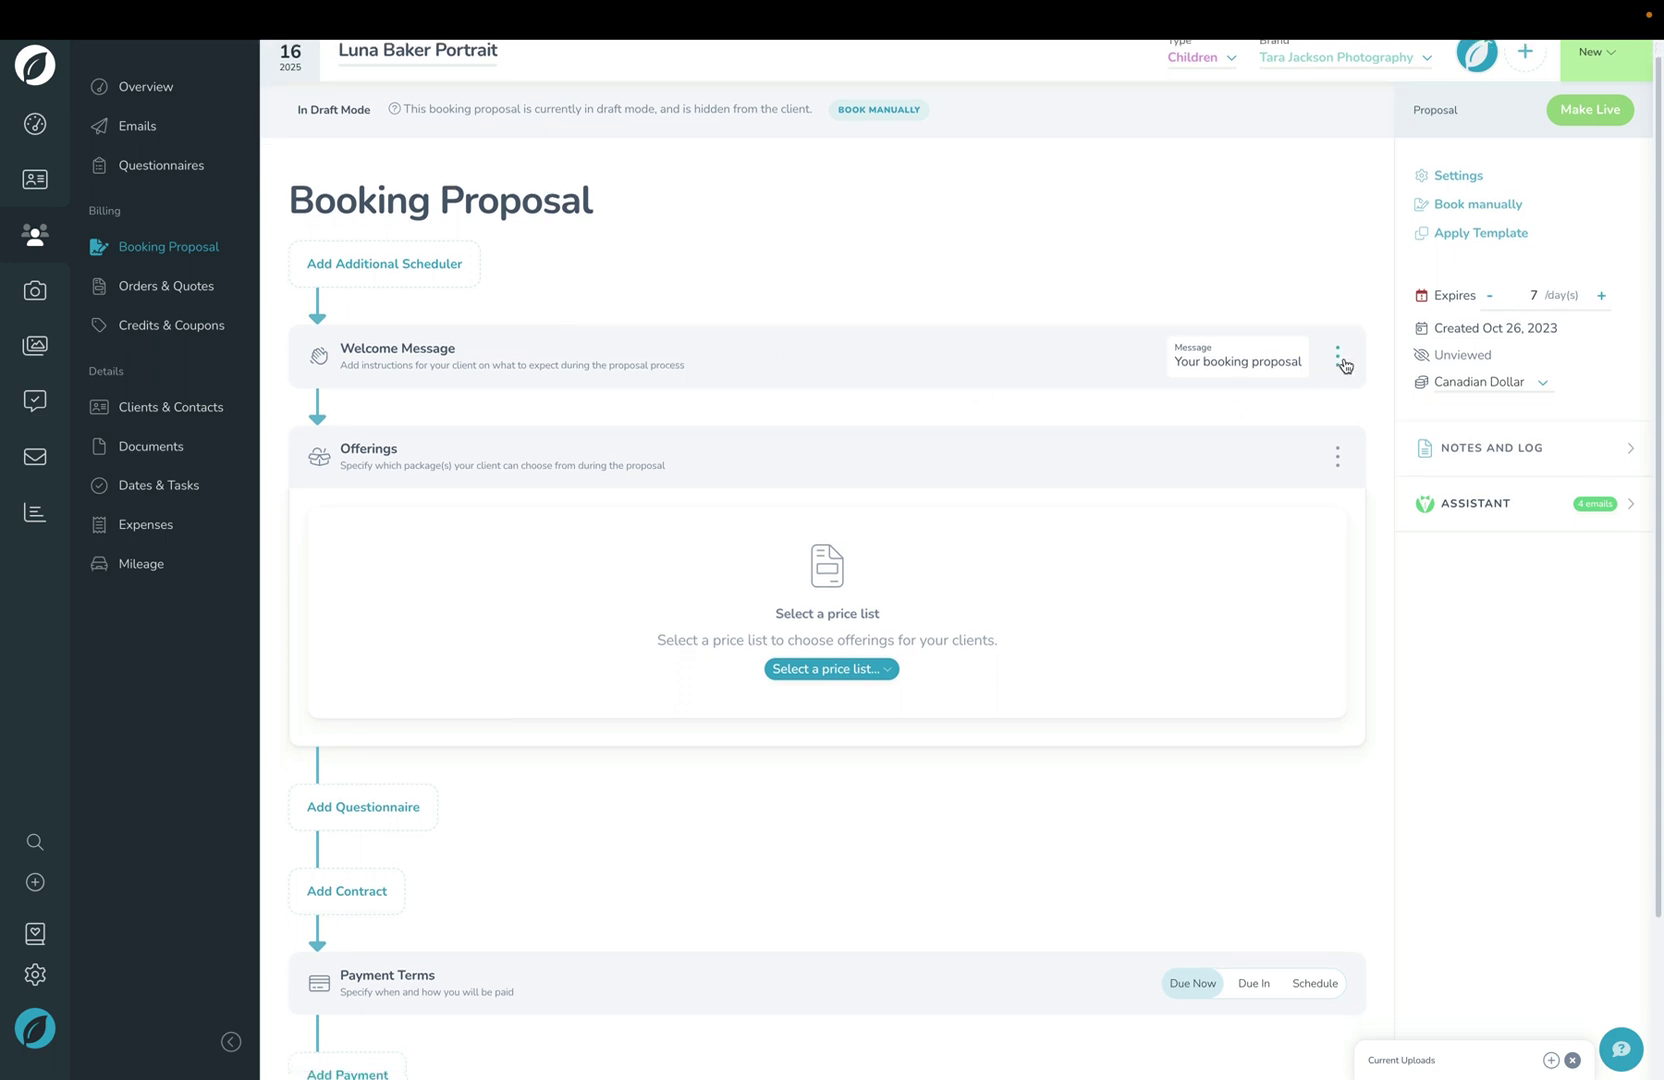
# Step: Save the welcome message unchanged, with its default 'Your booking proposal' title and greeting
pyautogui.click(1338, 357)
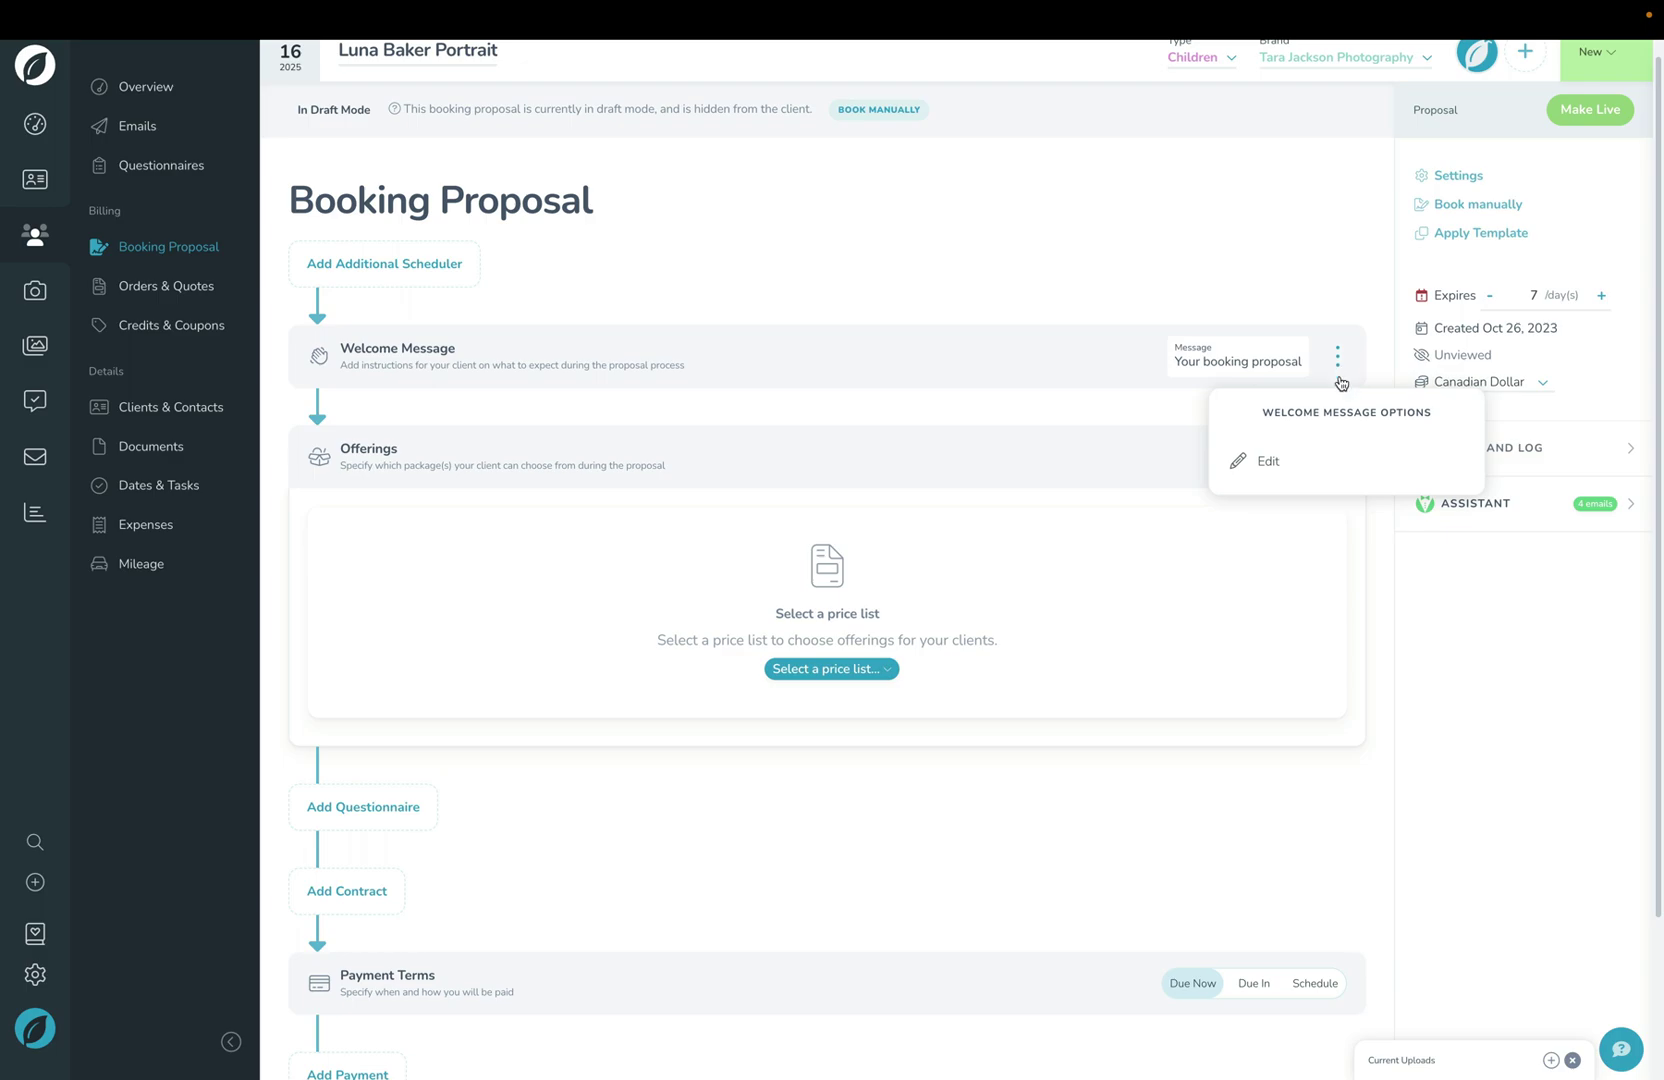
pyautogui.click(1322, 458)
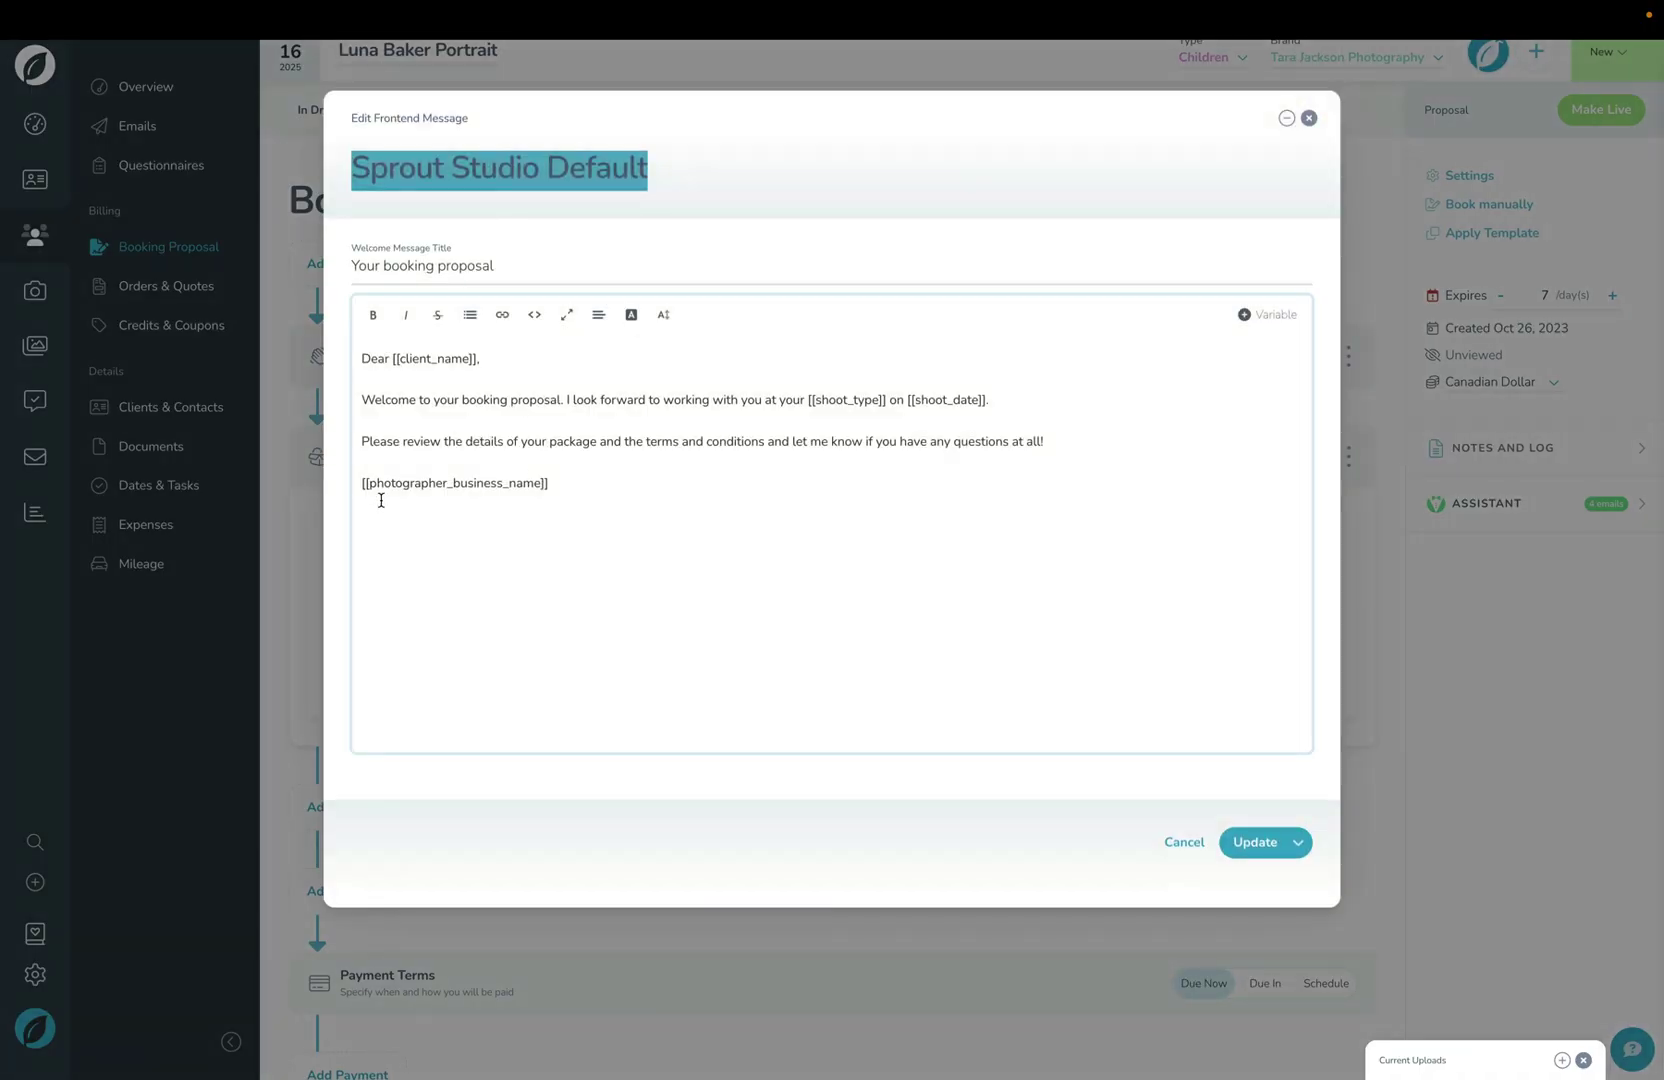
pyautogui.click(1255, 846)
pyautogui.scroll(-1, 925, 735)
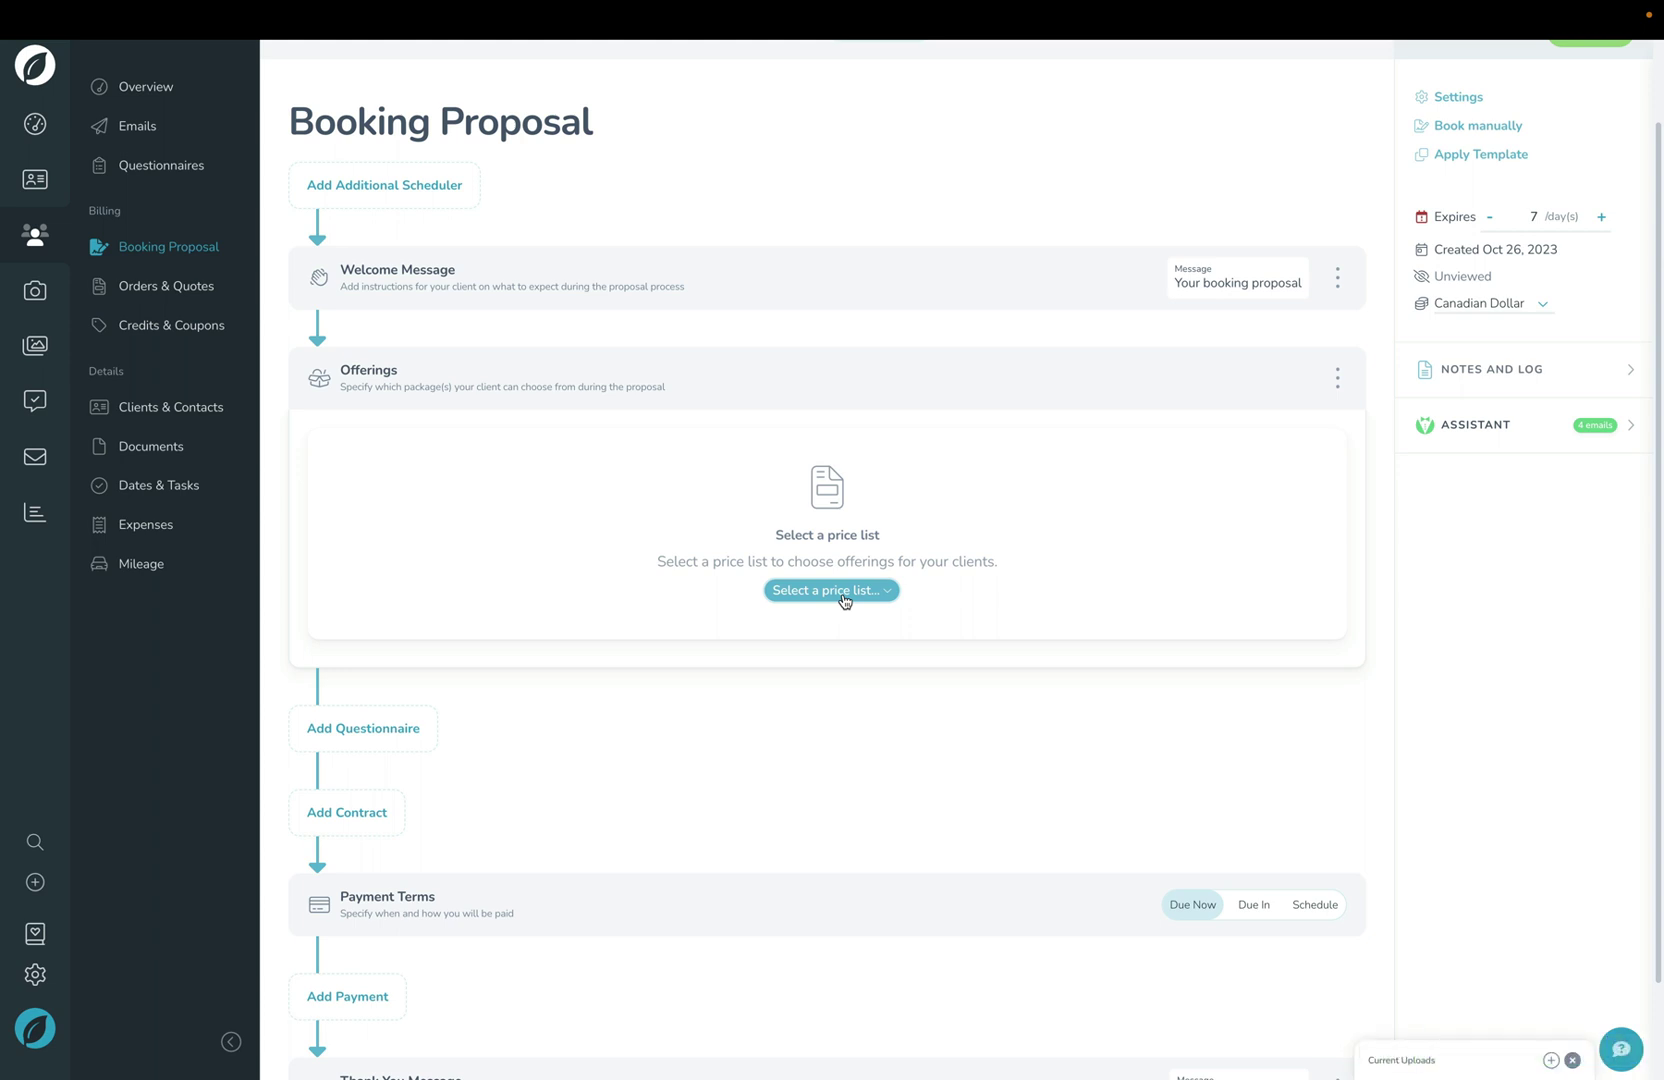
# Step: Use My Price List and add the Timeless Loose Prints package ($195.00) as an offering
pyautogui.click(845, 600)
pyautogui.click(808, 628)
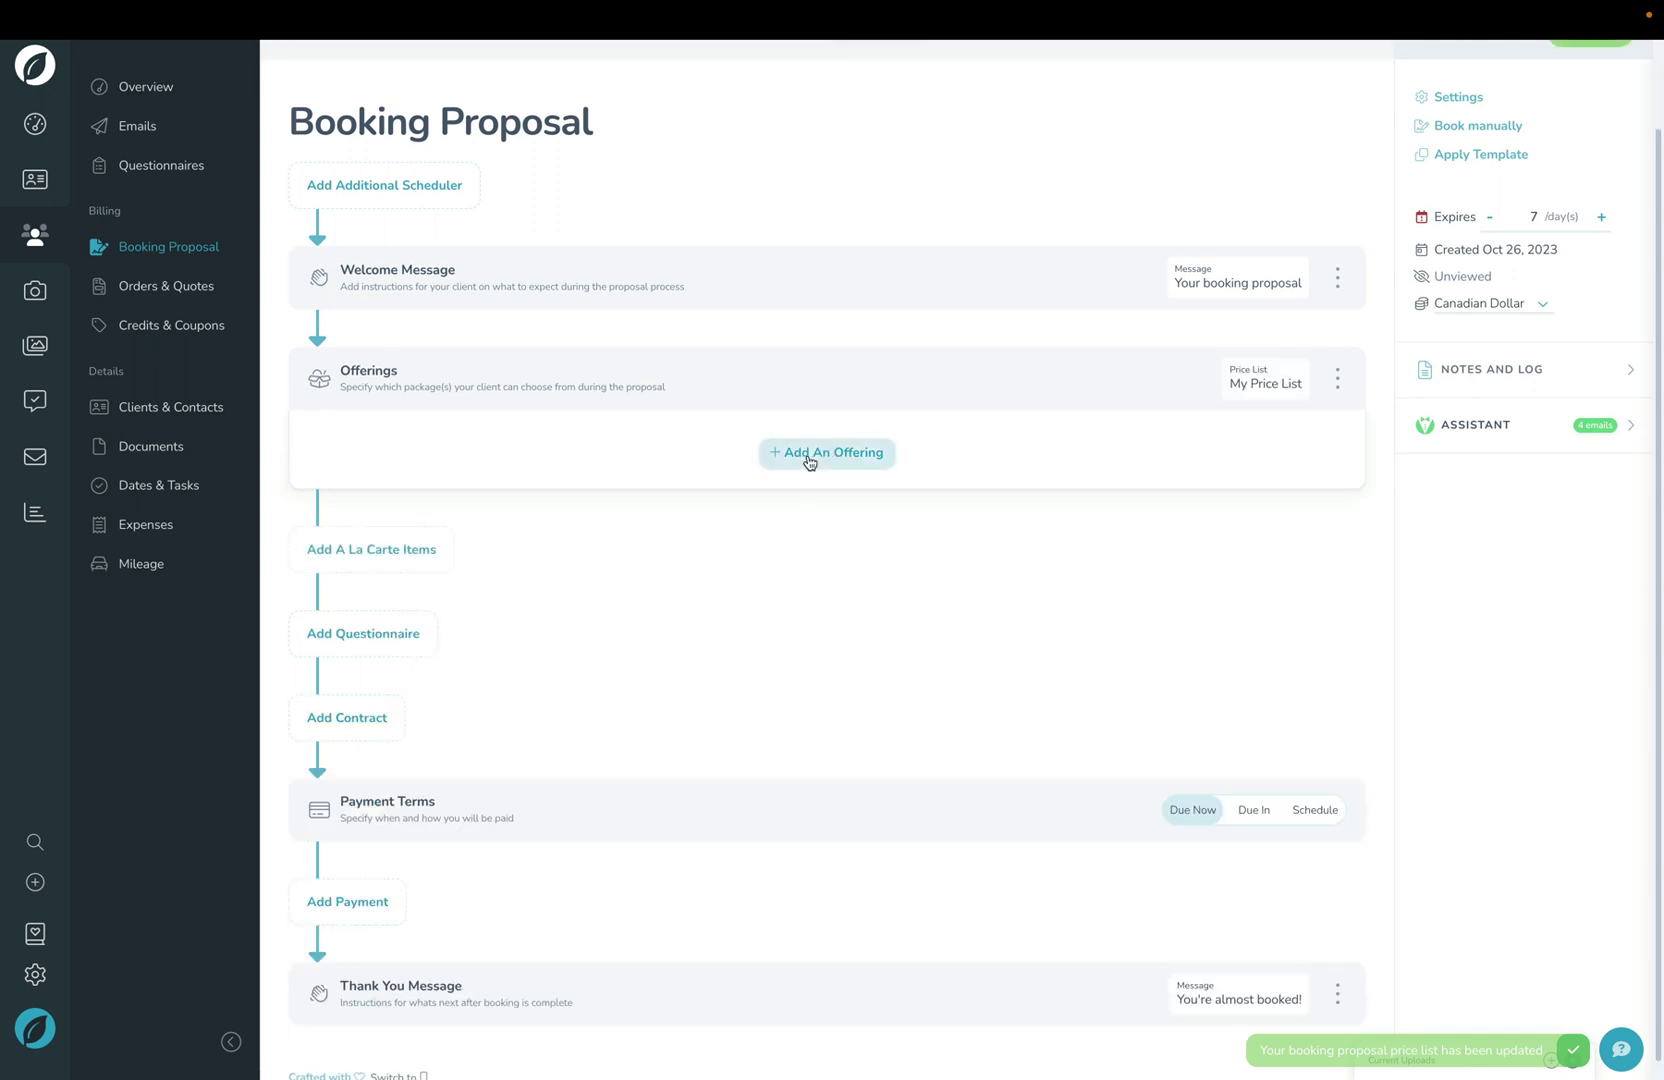
pyautogui.click(810, 462)
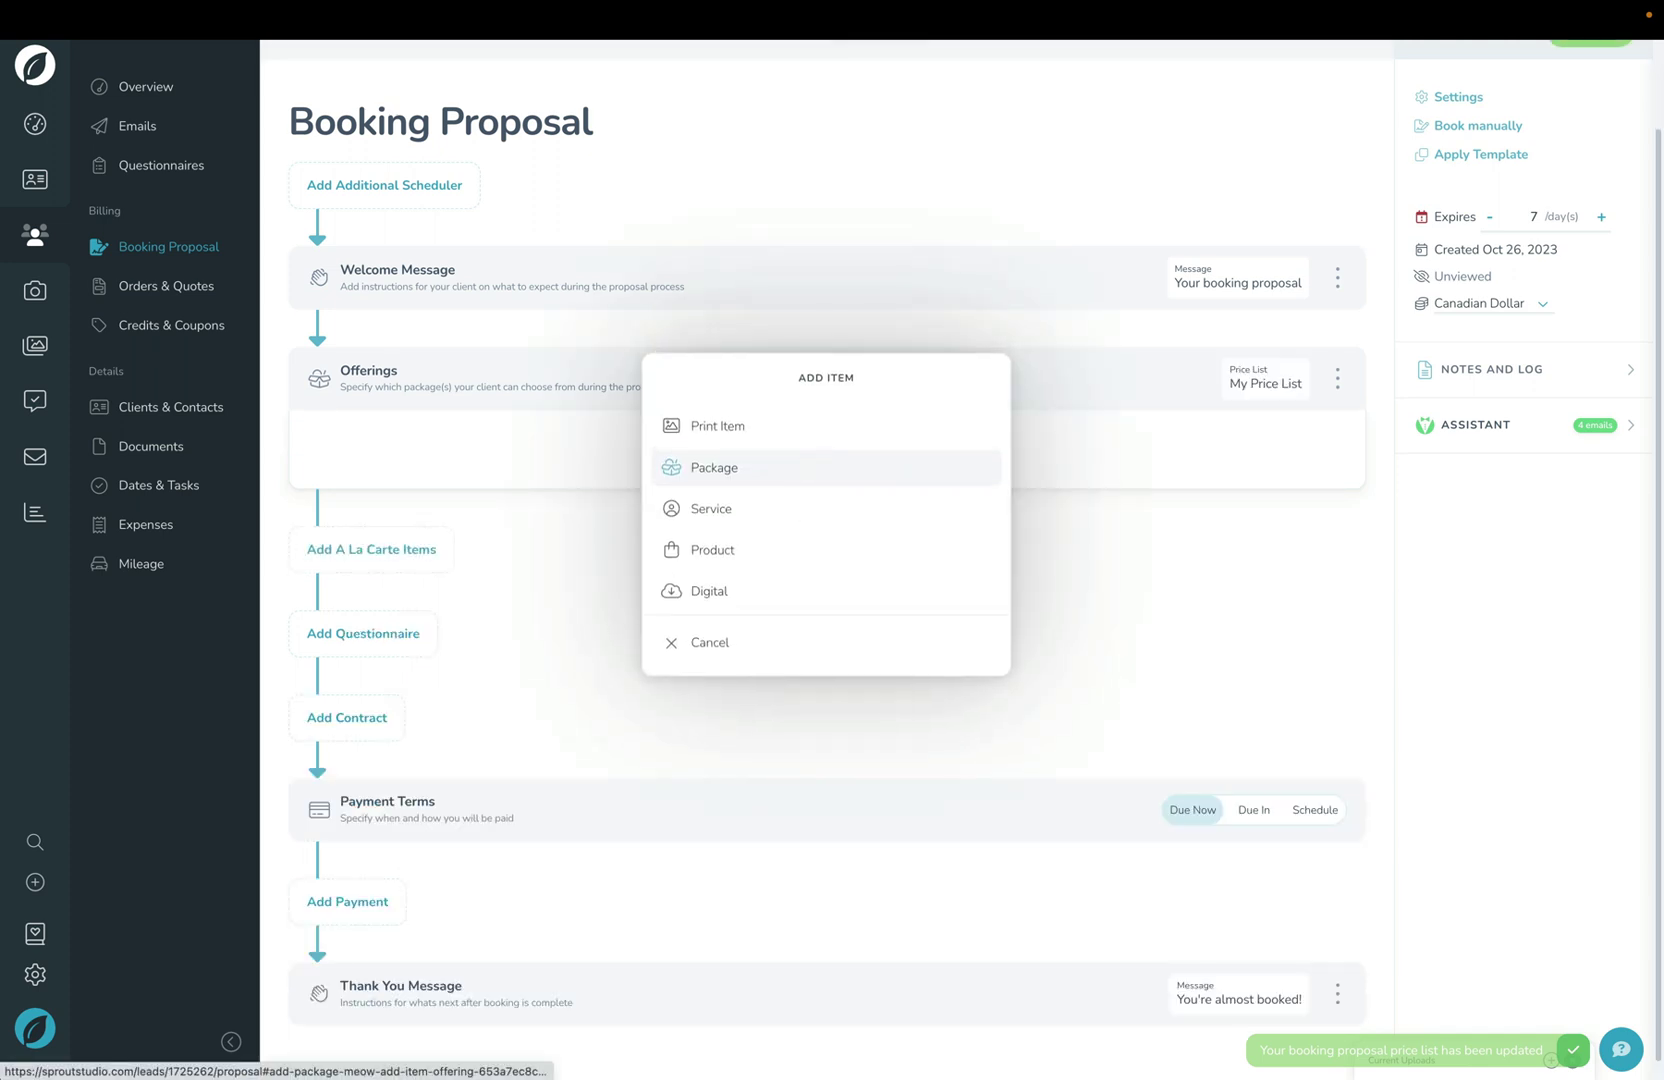
pyautogui.click(735, 470)
pyautogui.click(752, 431)
pyautogui.click(744, 453)
pyautogui.click(758, 601)
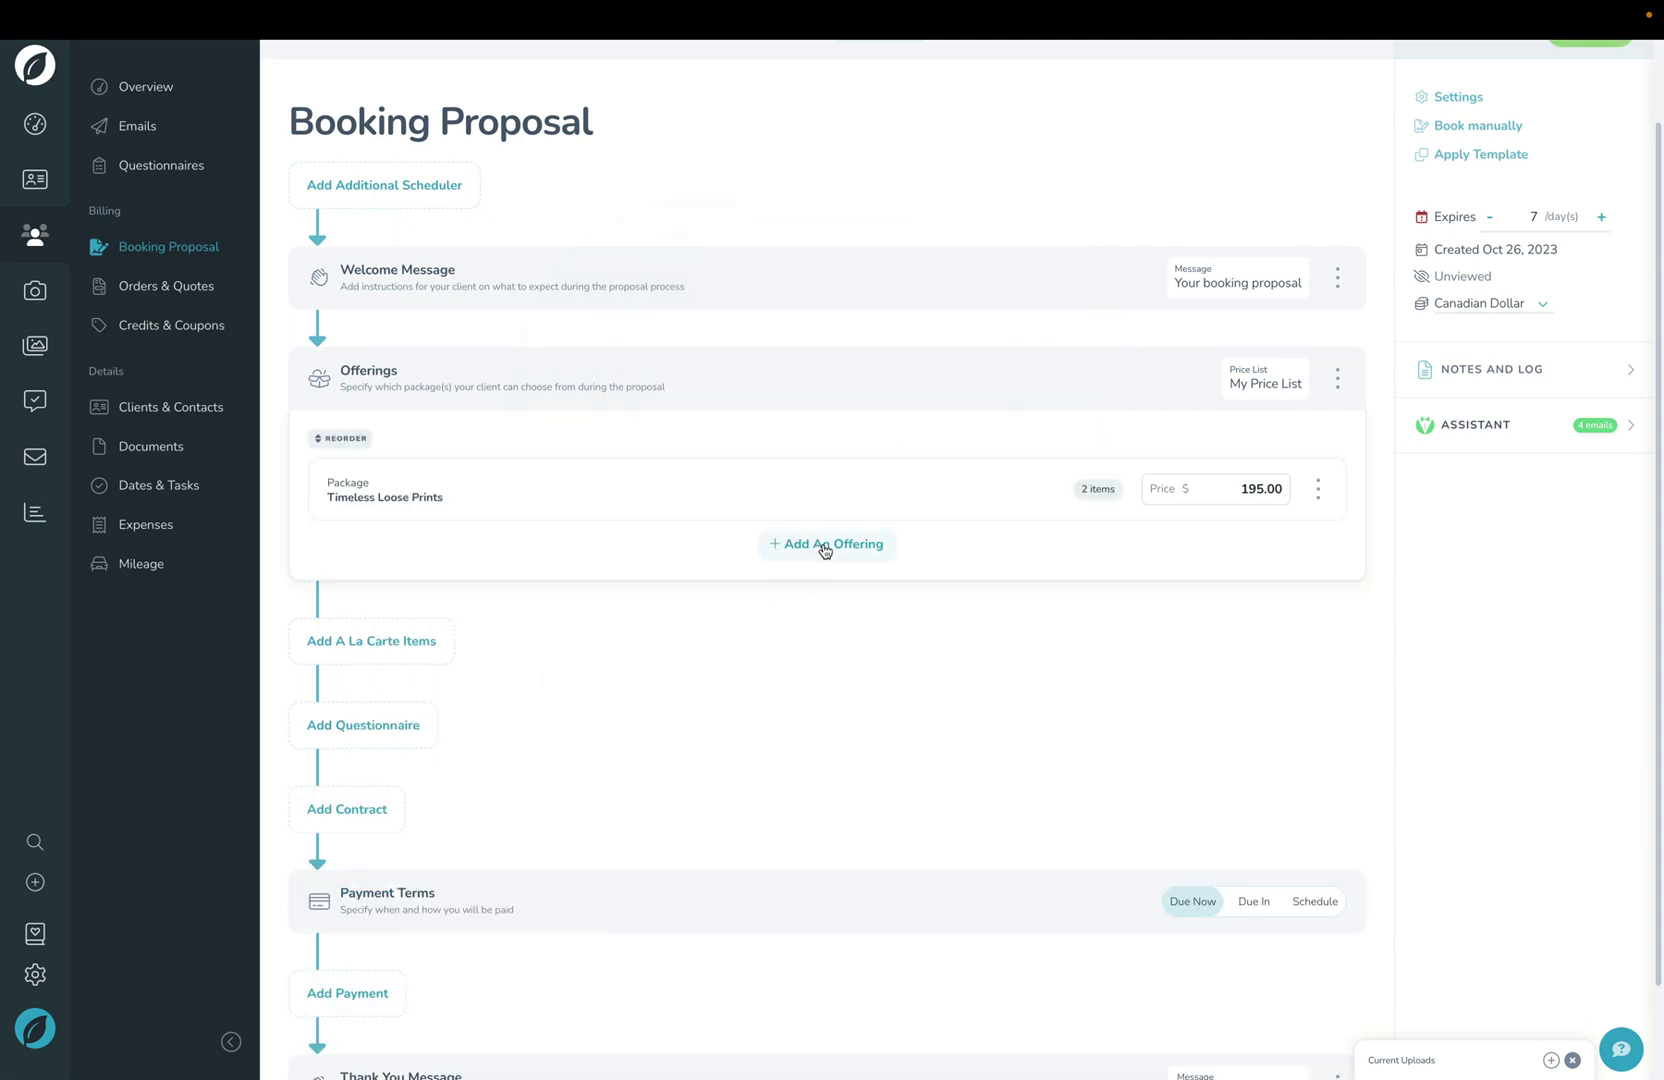
# Step: Add the Gallery Showcase package ($695.00) as a second offering
pyautogui.click(825, 545)
pyautogui.click(759, 479)
pyautogui.click(735, 438)
pyautogui.click(728, 453)
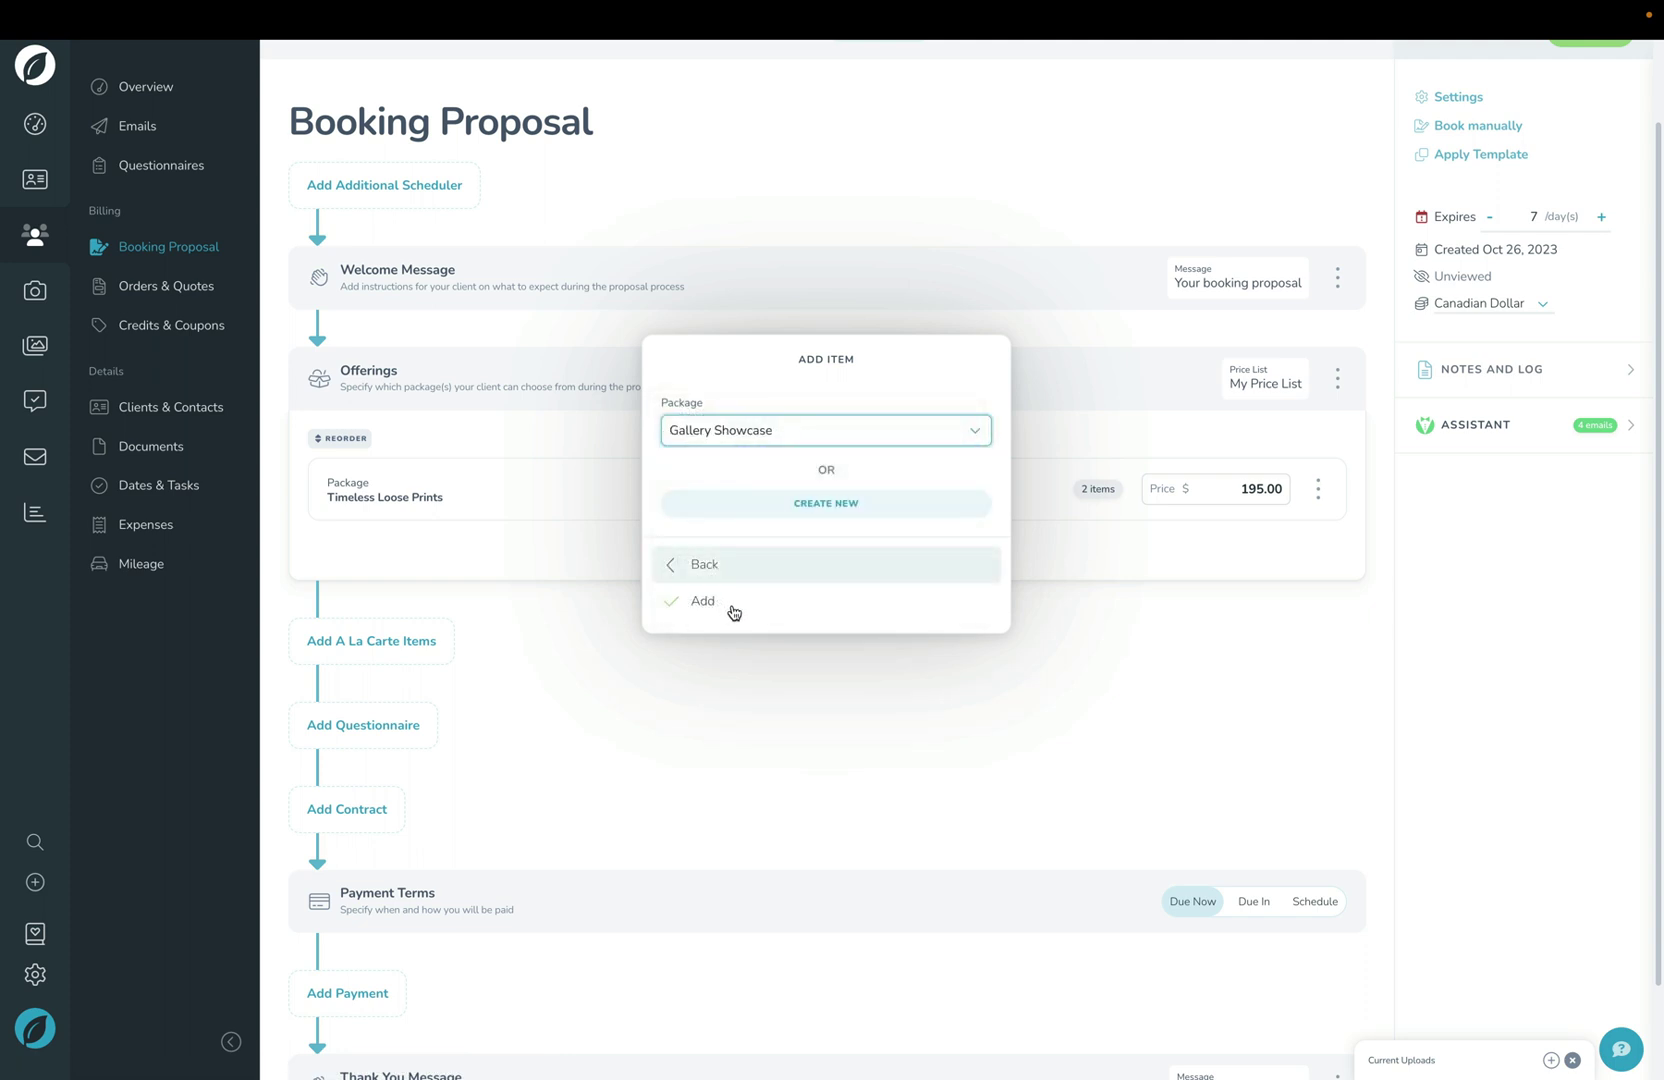
pyautogui.click(719, 610)
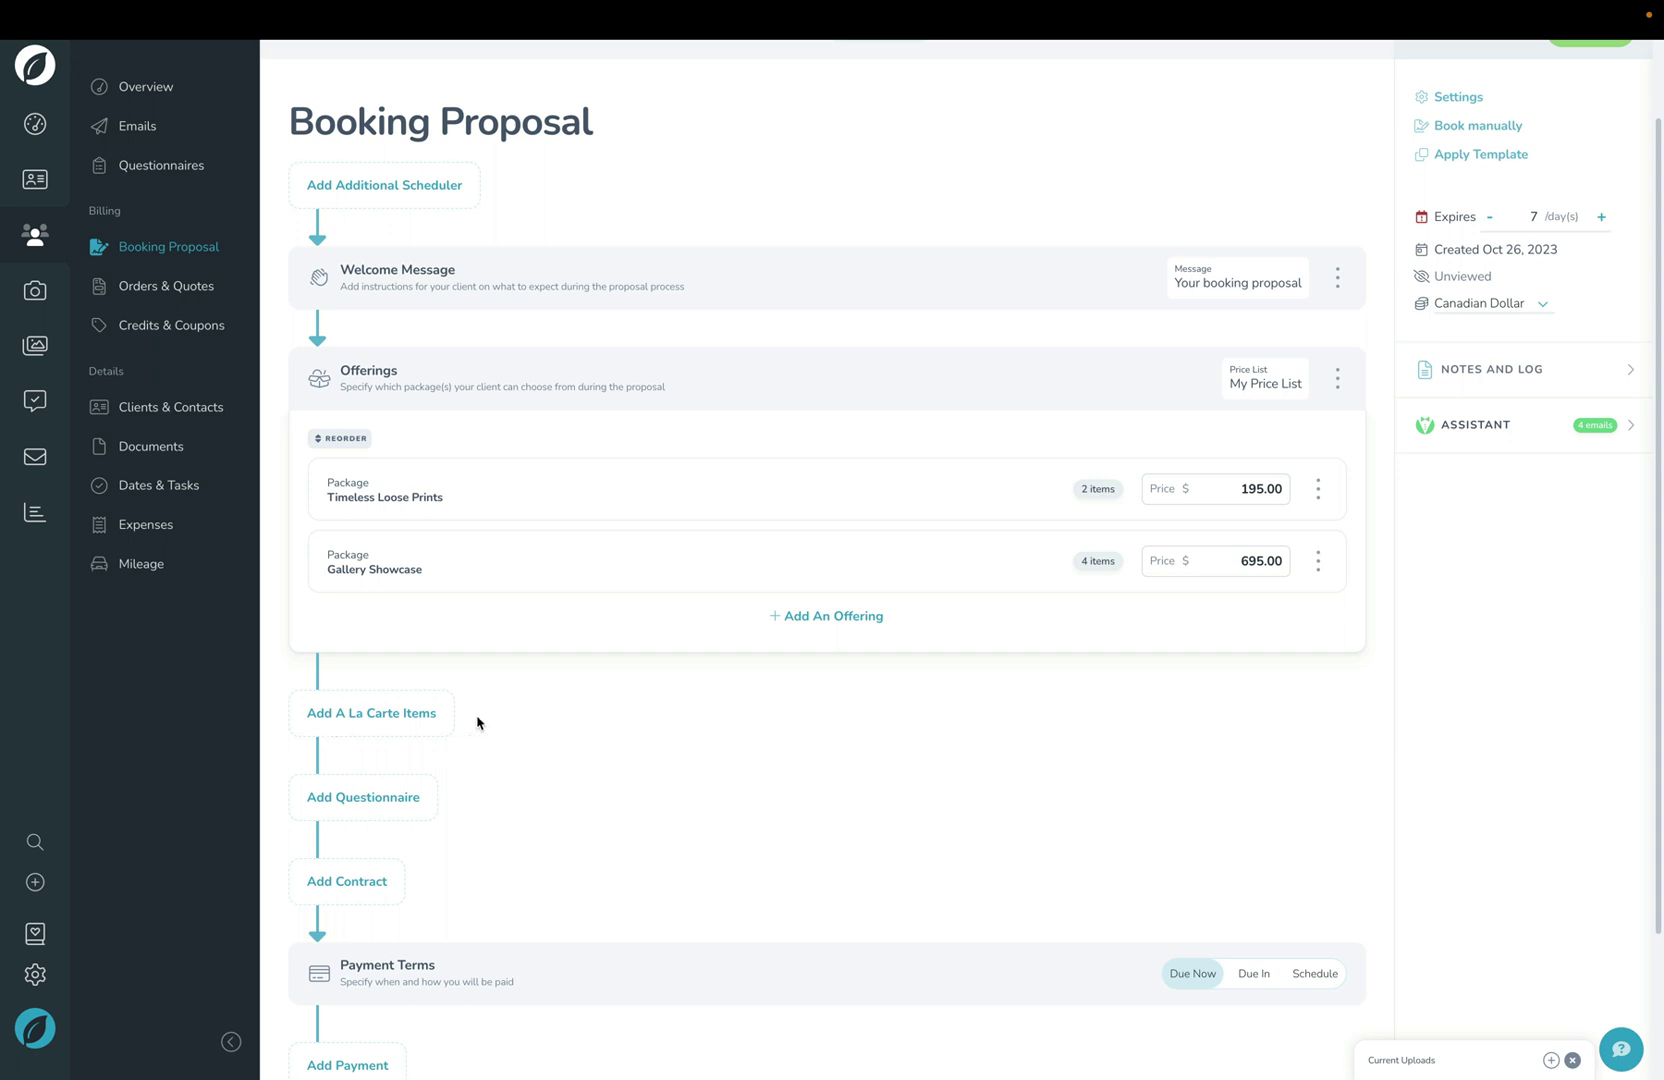
# Step: Add an A La Carte Items section offering the 8x12, 10-Page Album product at $1,200.00
pyautogui.click(365, 718)
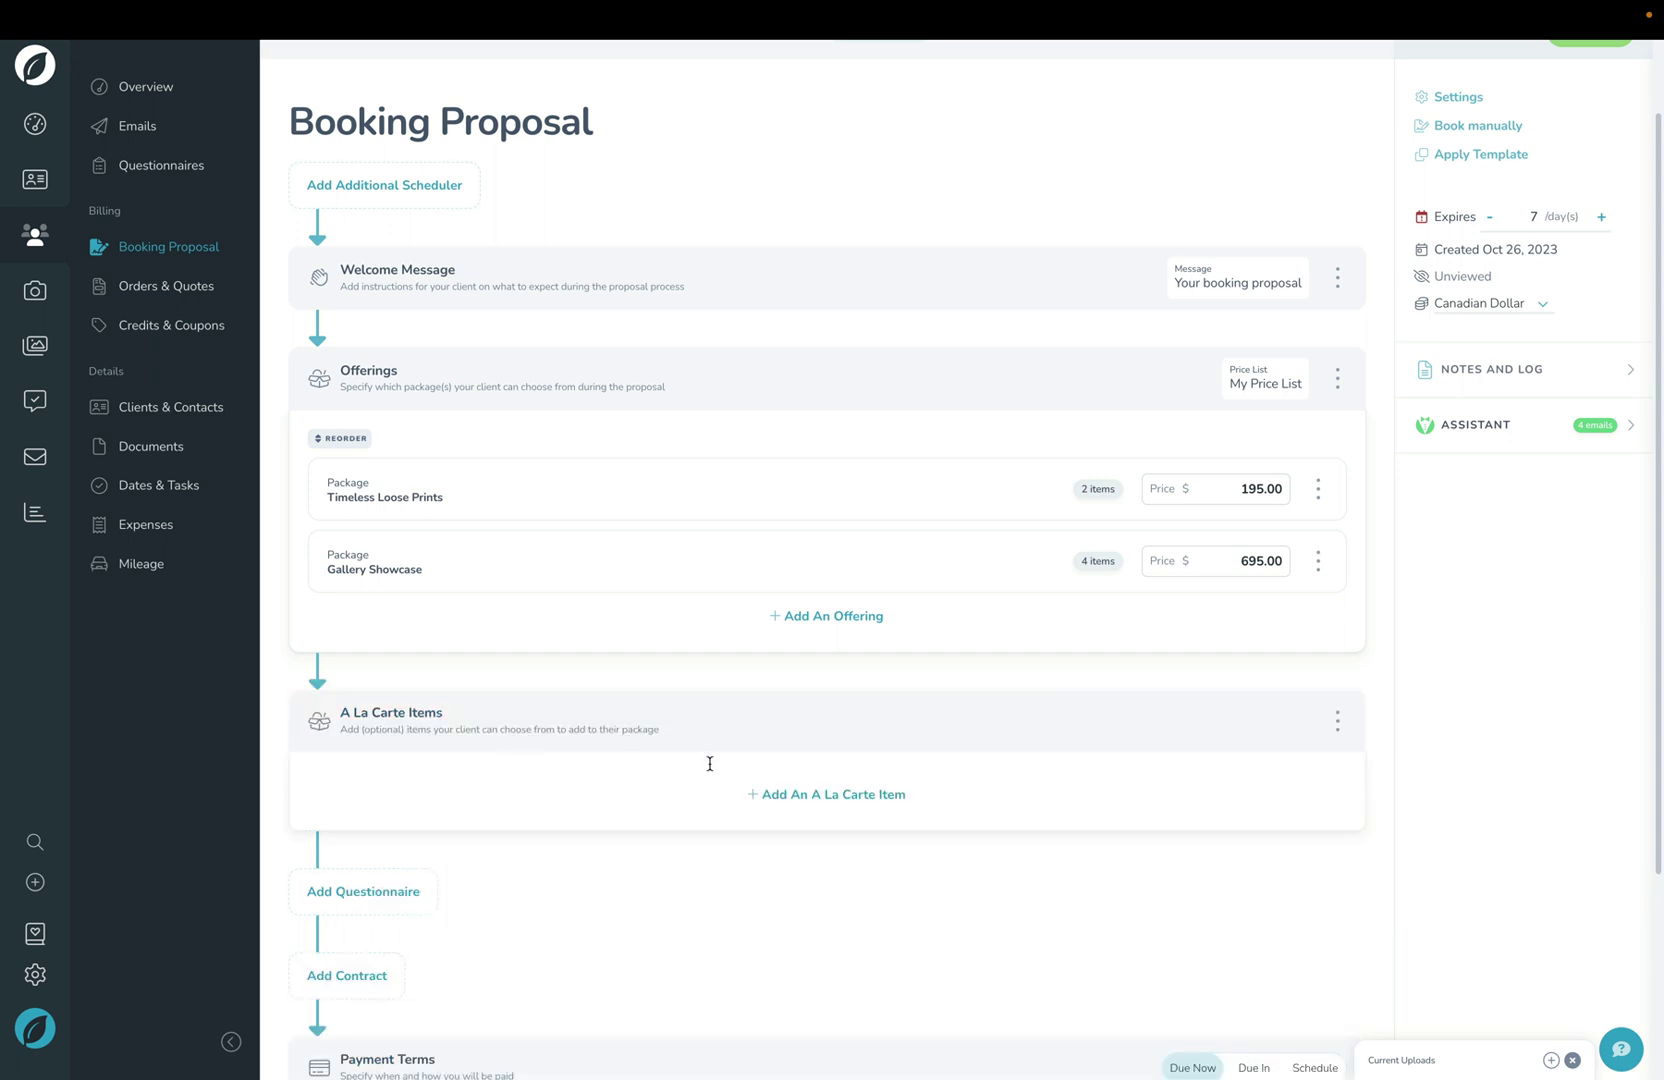
pyautogui.click(842, 797)
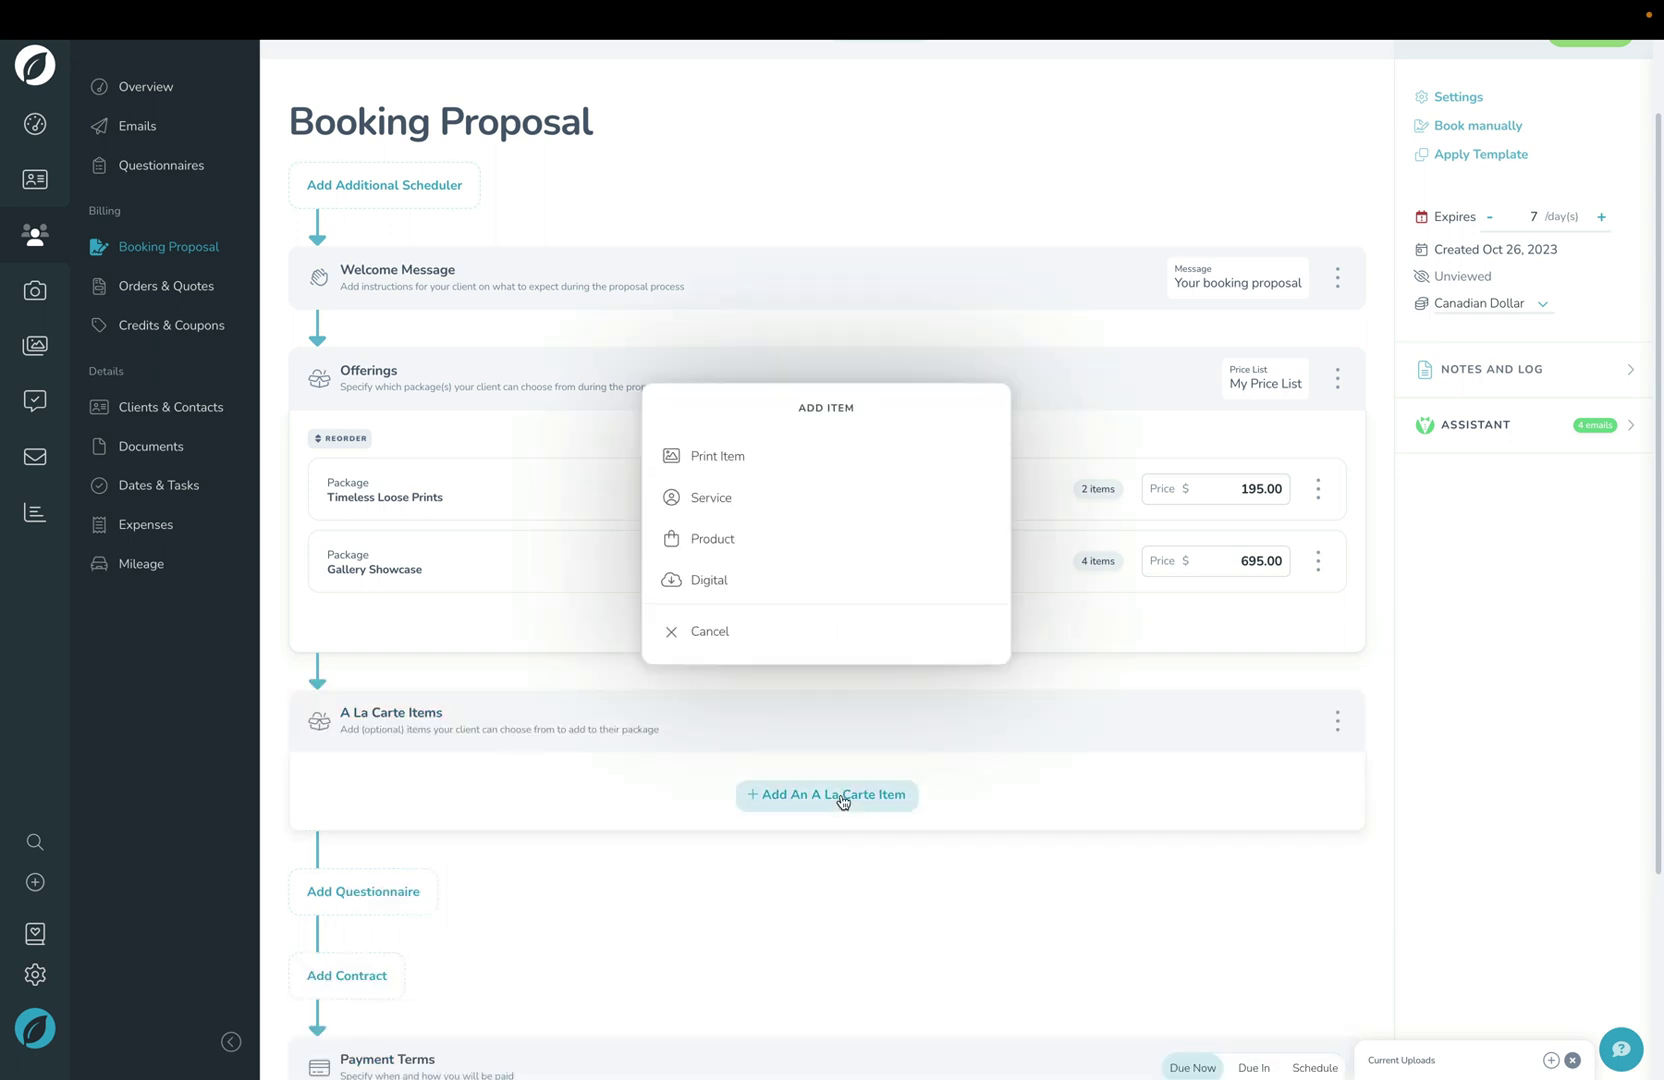
pyautogui.click(713, 548)
pyautogui.click(707, 441)
pyautogui.click(705, 463)
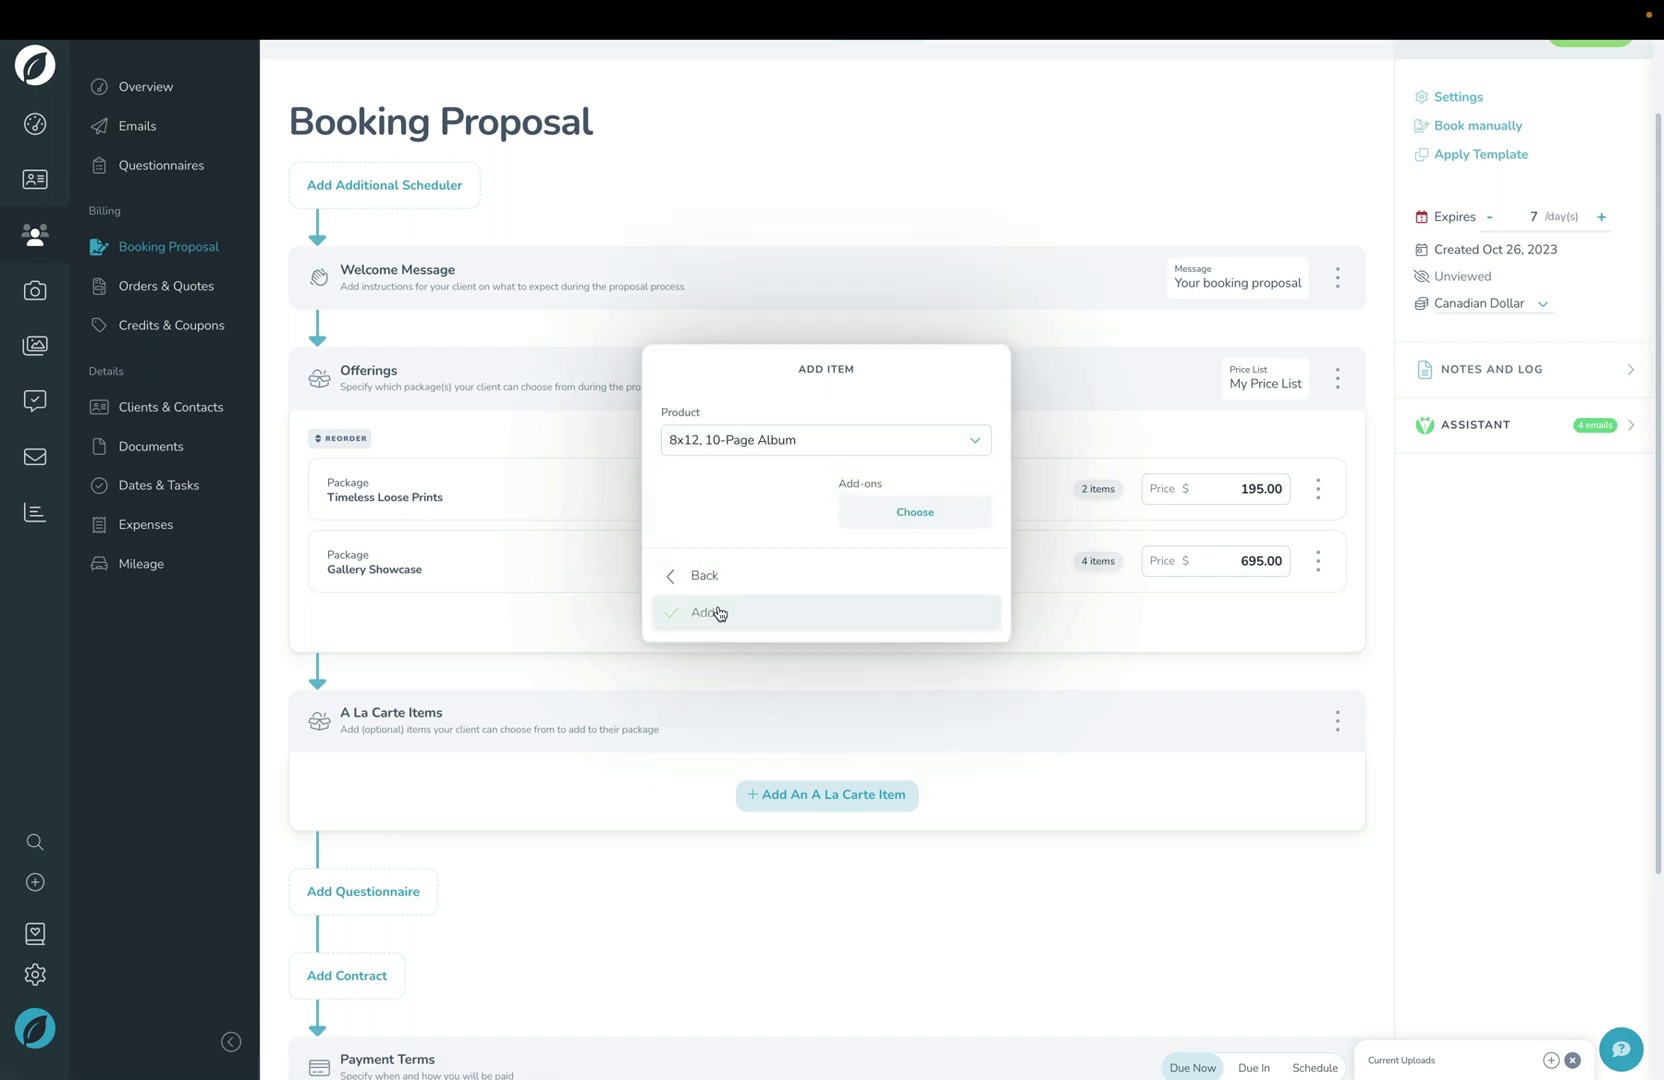
pyautogui.click(718, 614)
pyautogui.scroll(-4, 669, 679)
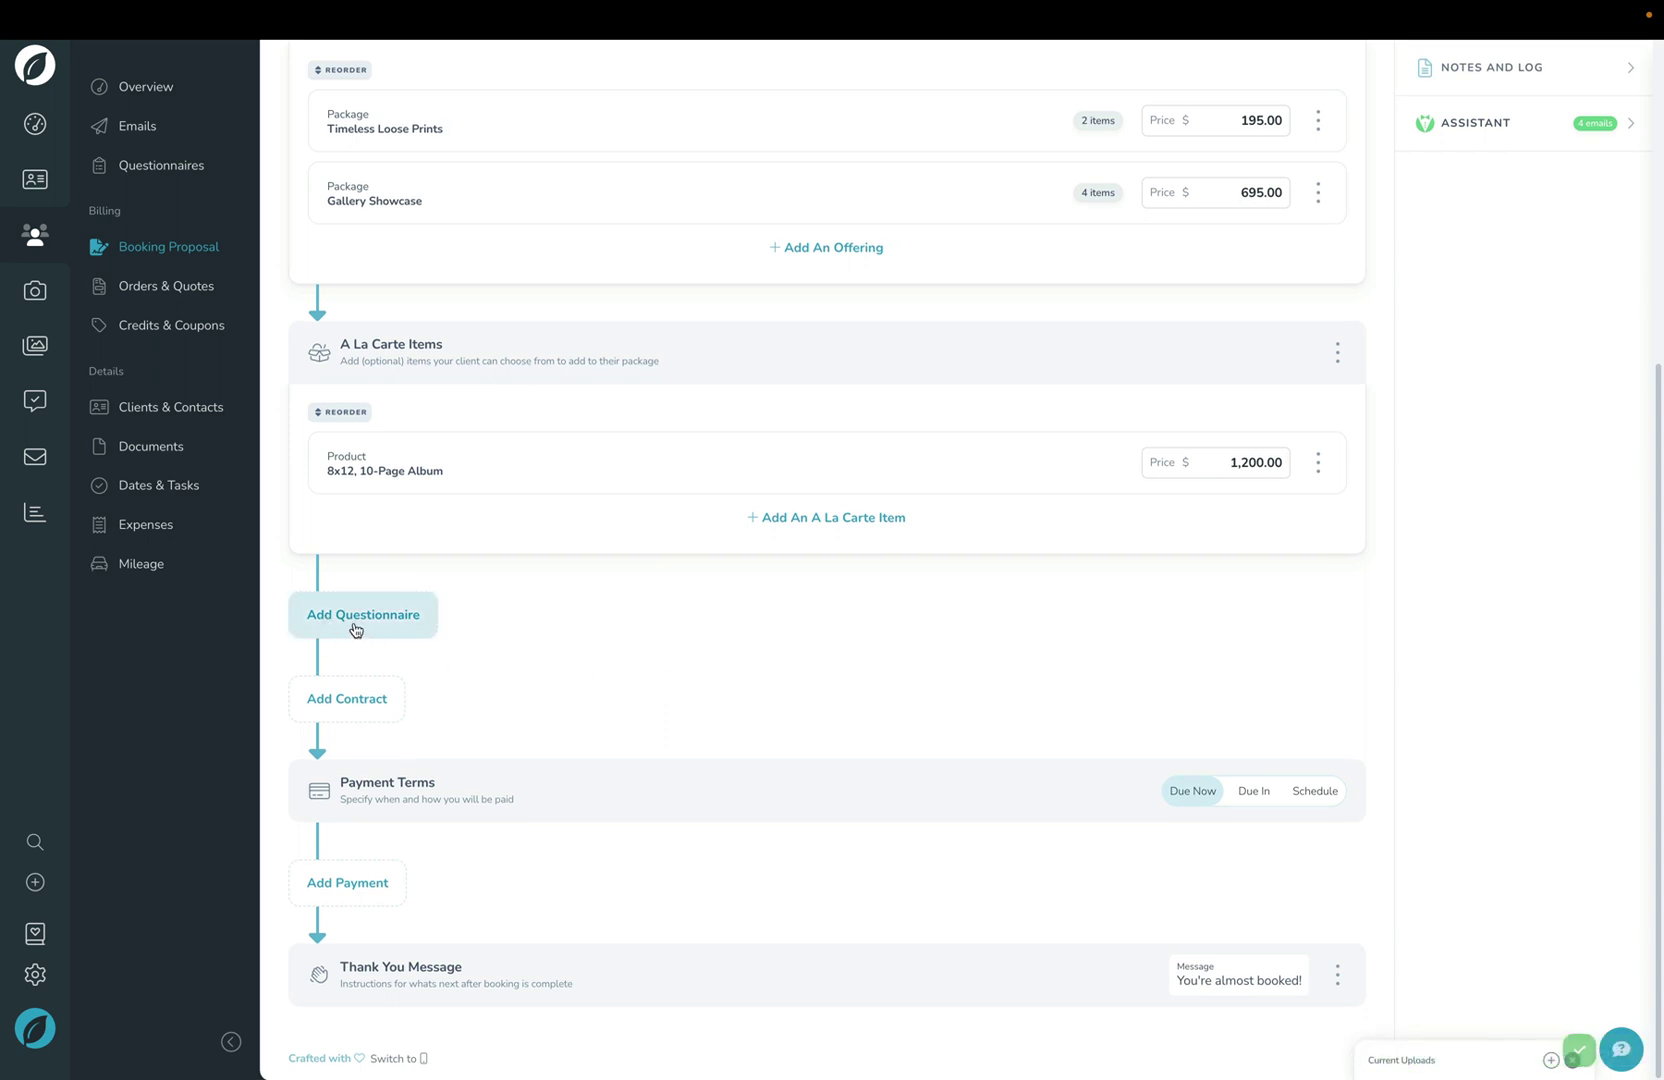
# Step: Add a Contract step to the proposal using the Portrait Contract
pyautogui.click(355, 700)
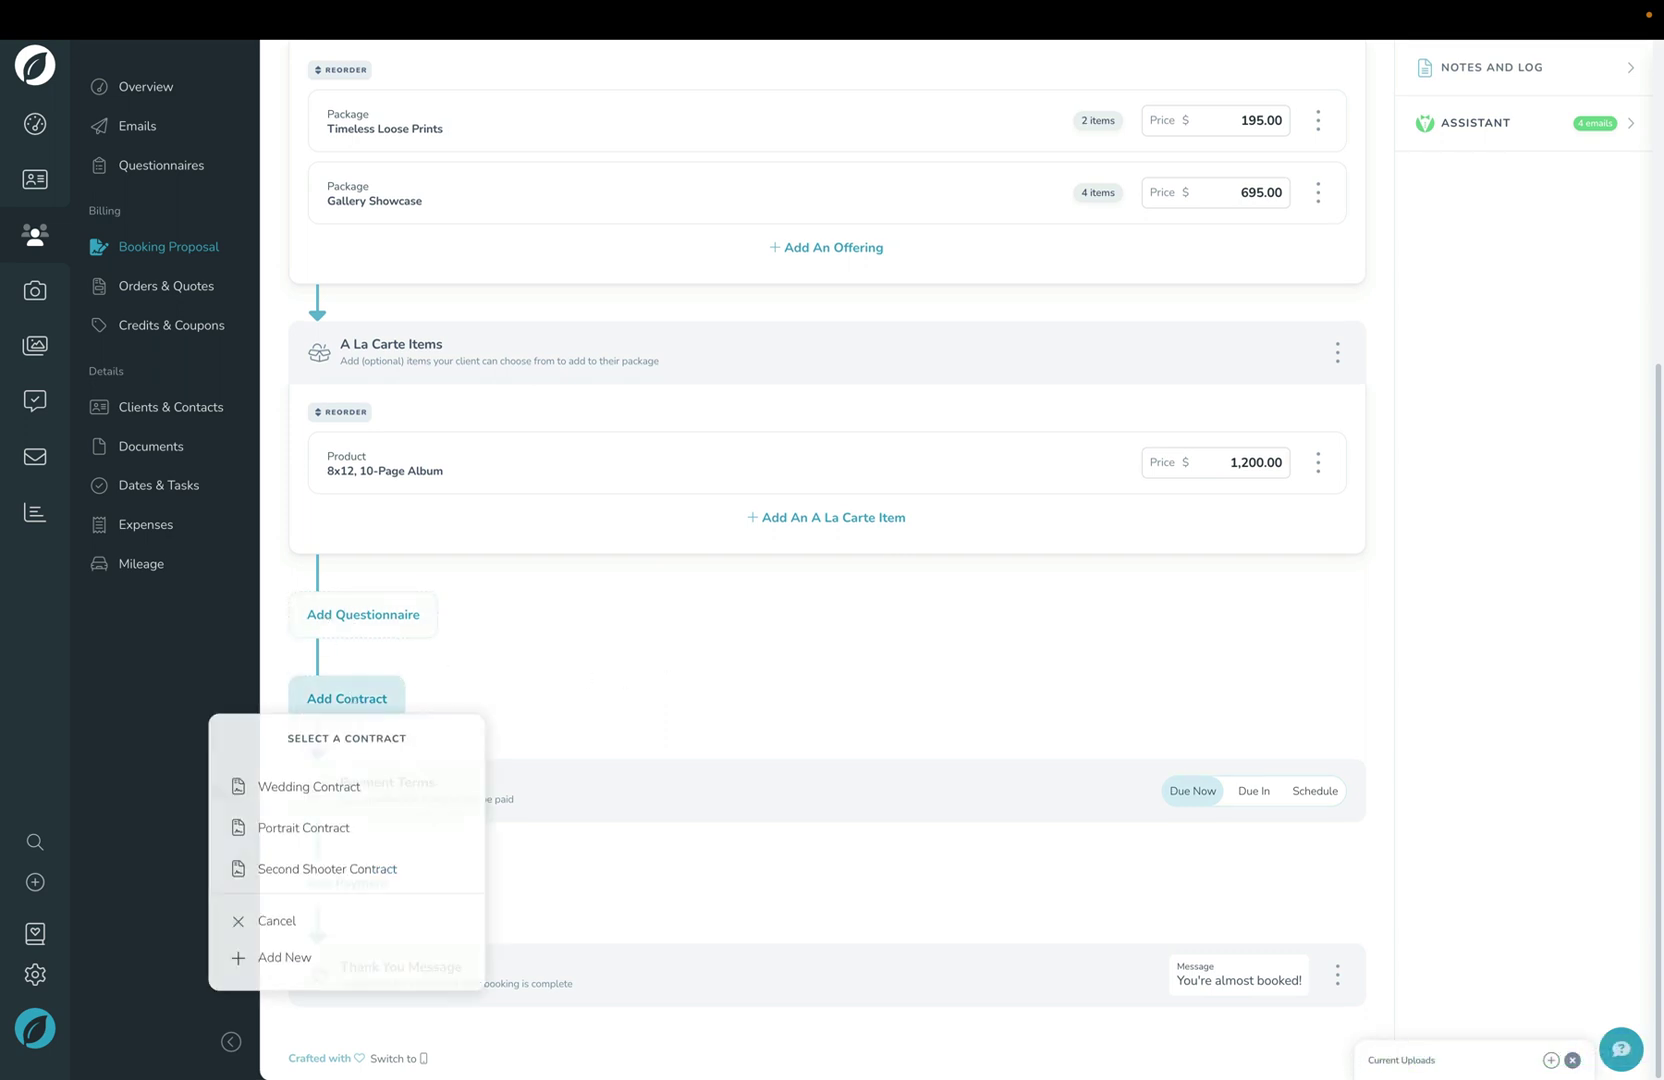
pyautogui.click(327, 838)
pyautogui.click(1280, 850)
pyautogui.scroll(-1, 1040, 848)
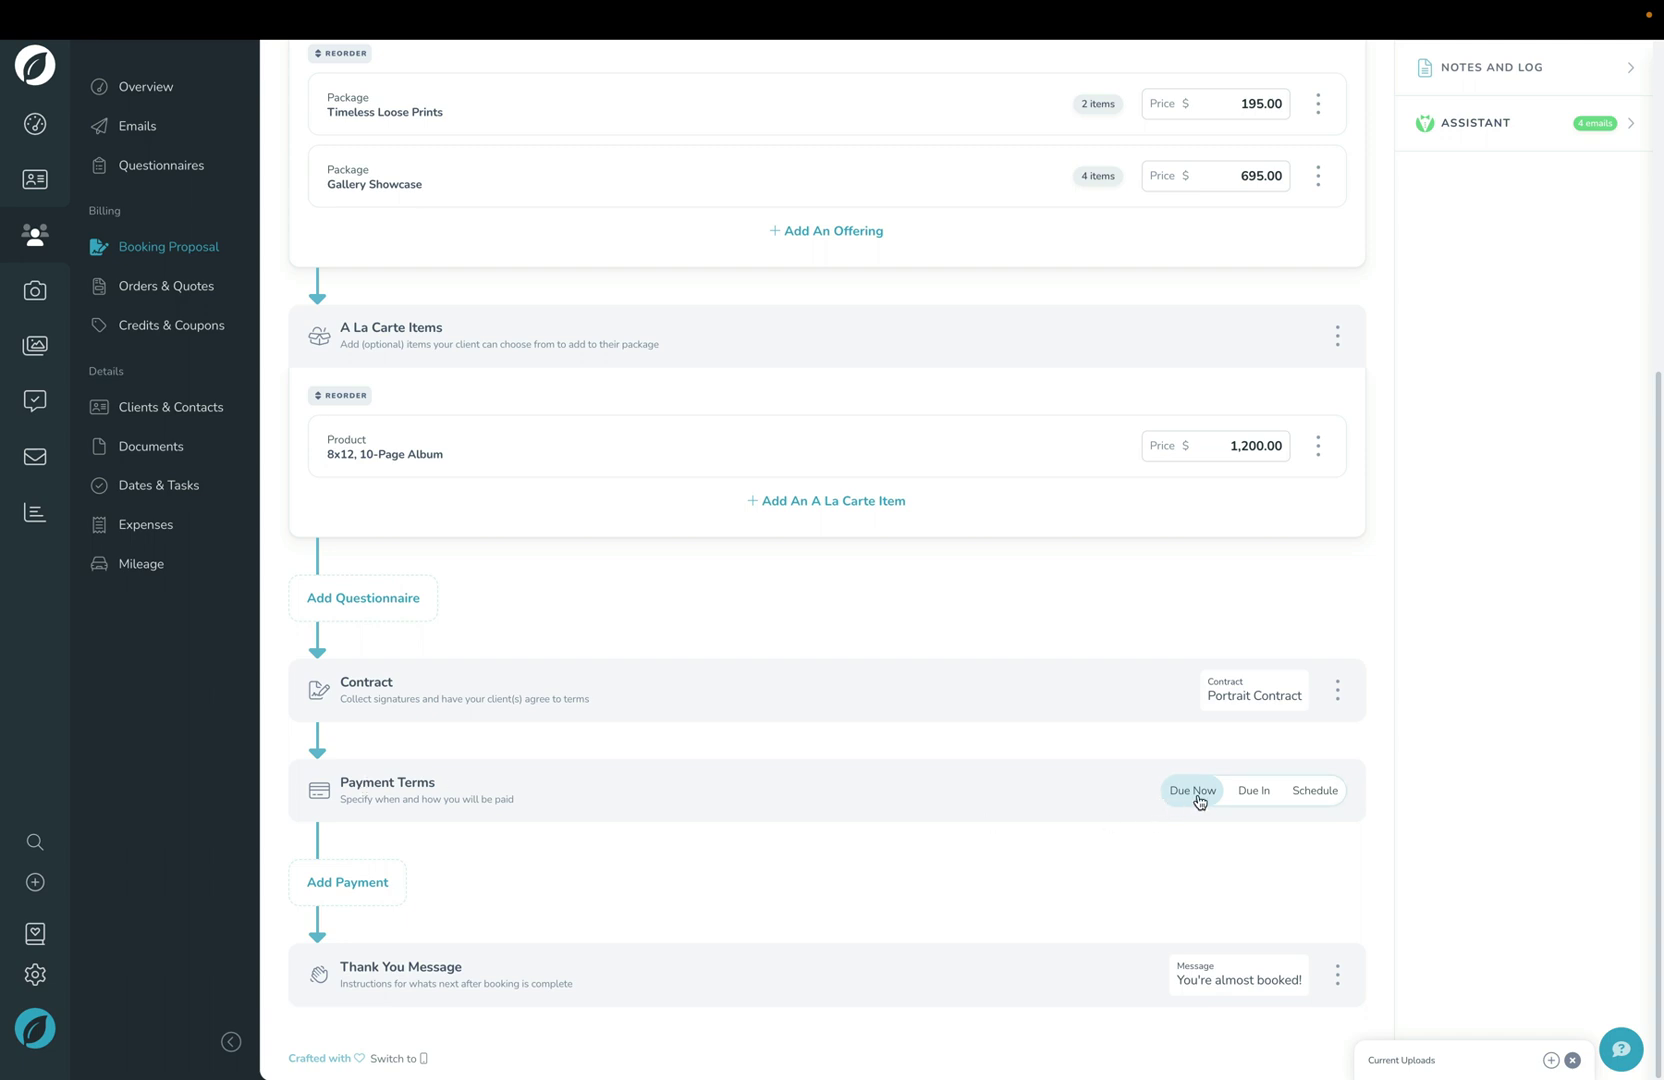
# Step: Change Payment Terms from a days-until-due setting to a Monthly Payments (4) schedule
pyautogui.click(1245, 800)
pyautogui.click(1327, 792)
pyautogui.click(1327, 792)
pyautogui.click(1327, 792)
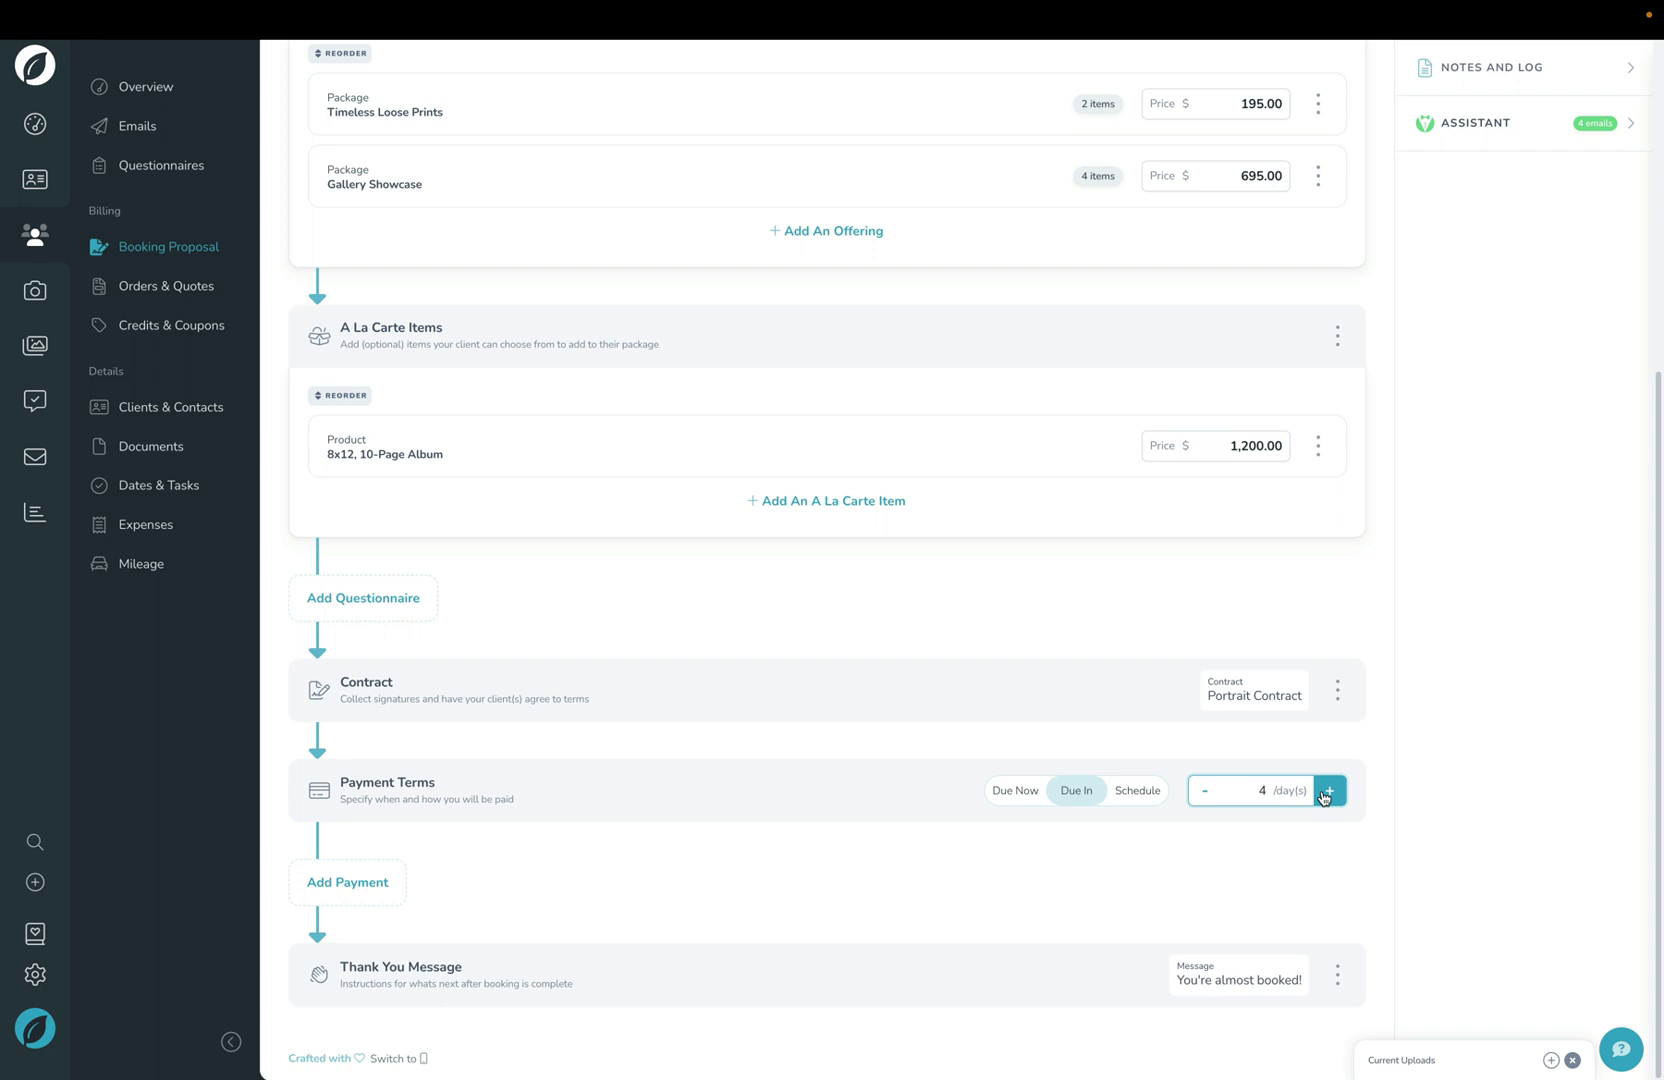
pyautogui.click(1148, 791)
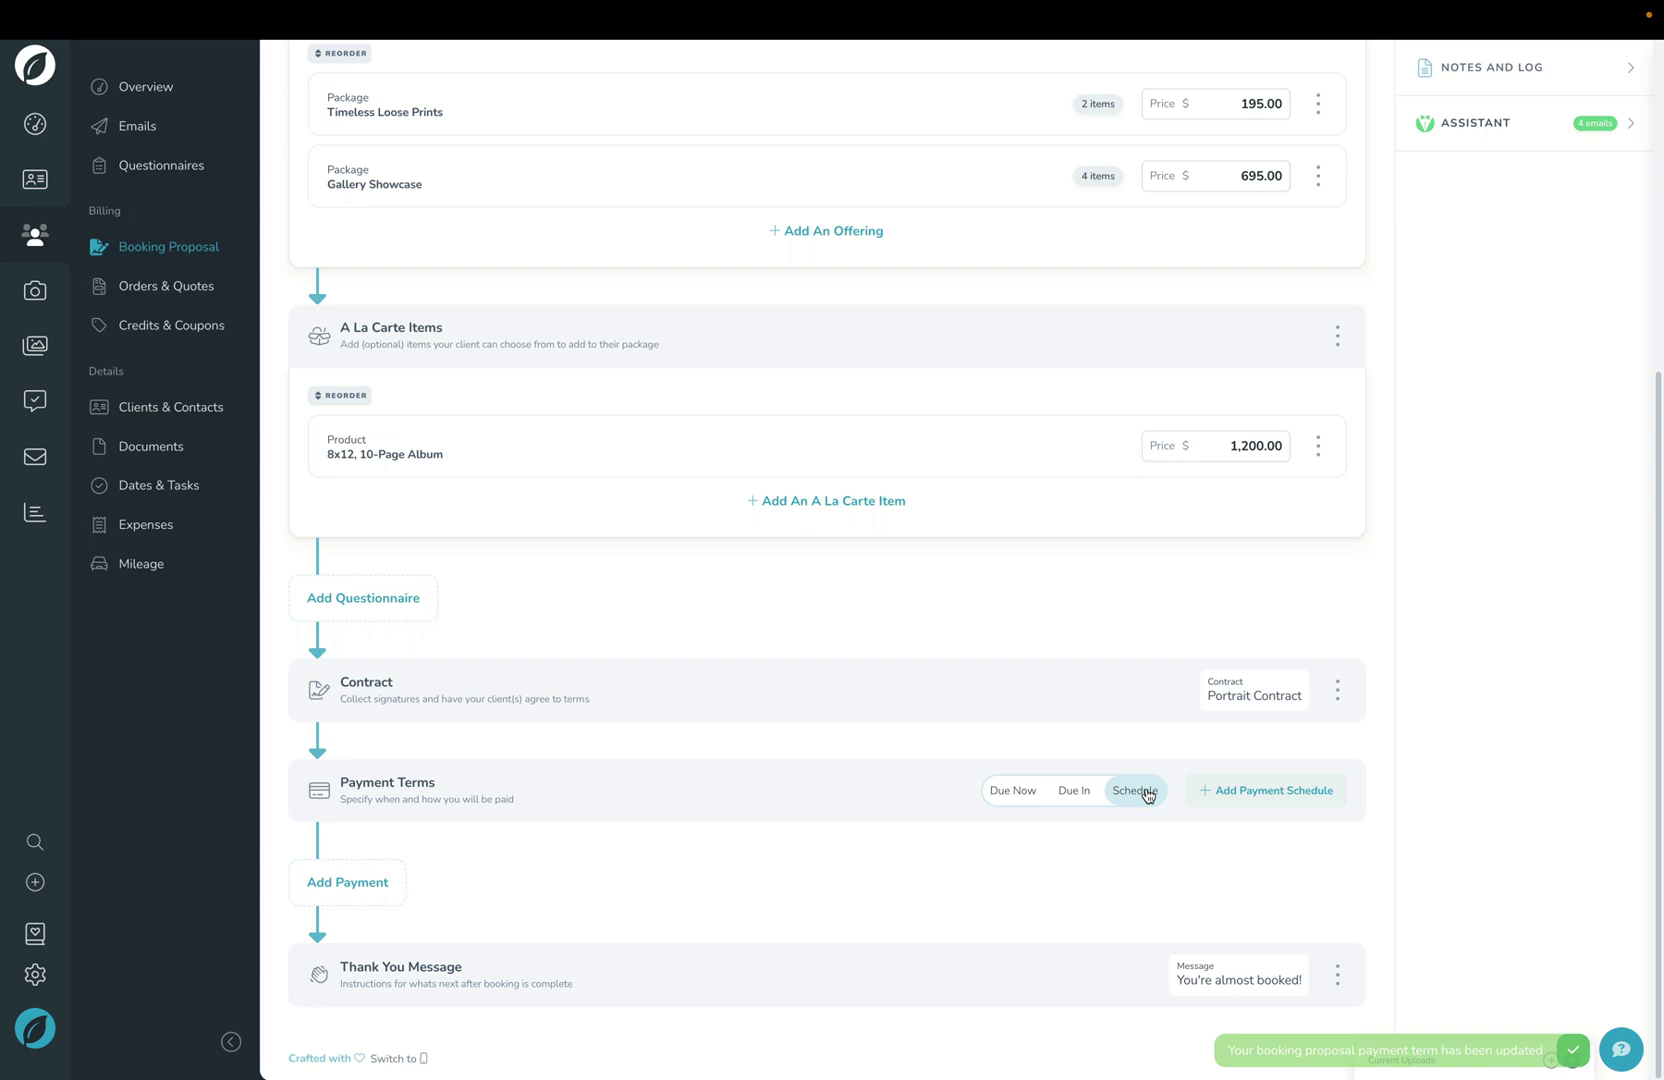
pyautogui.click(1265, 791)
pyautogui.click(1268, 880)
pyautogui.click(1250, 925)
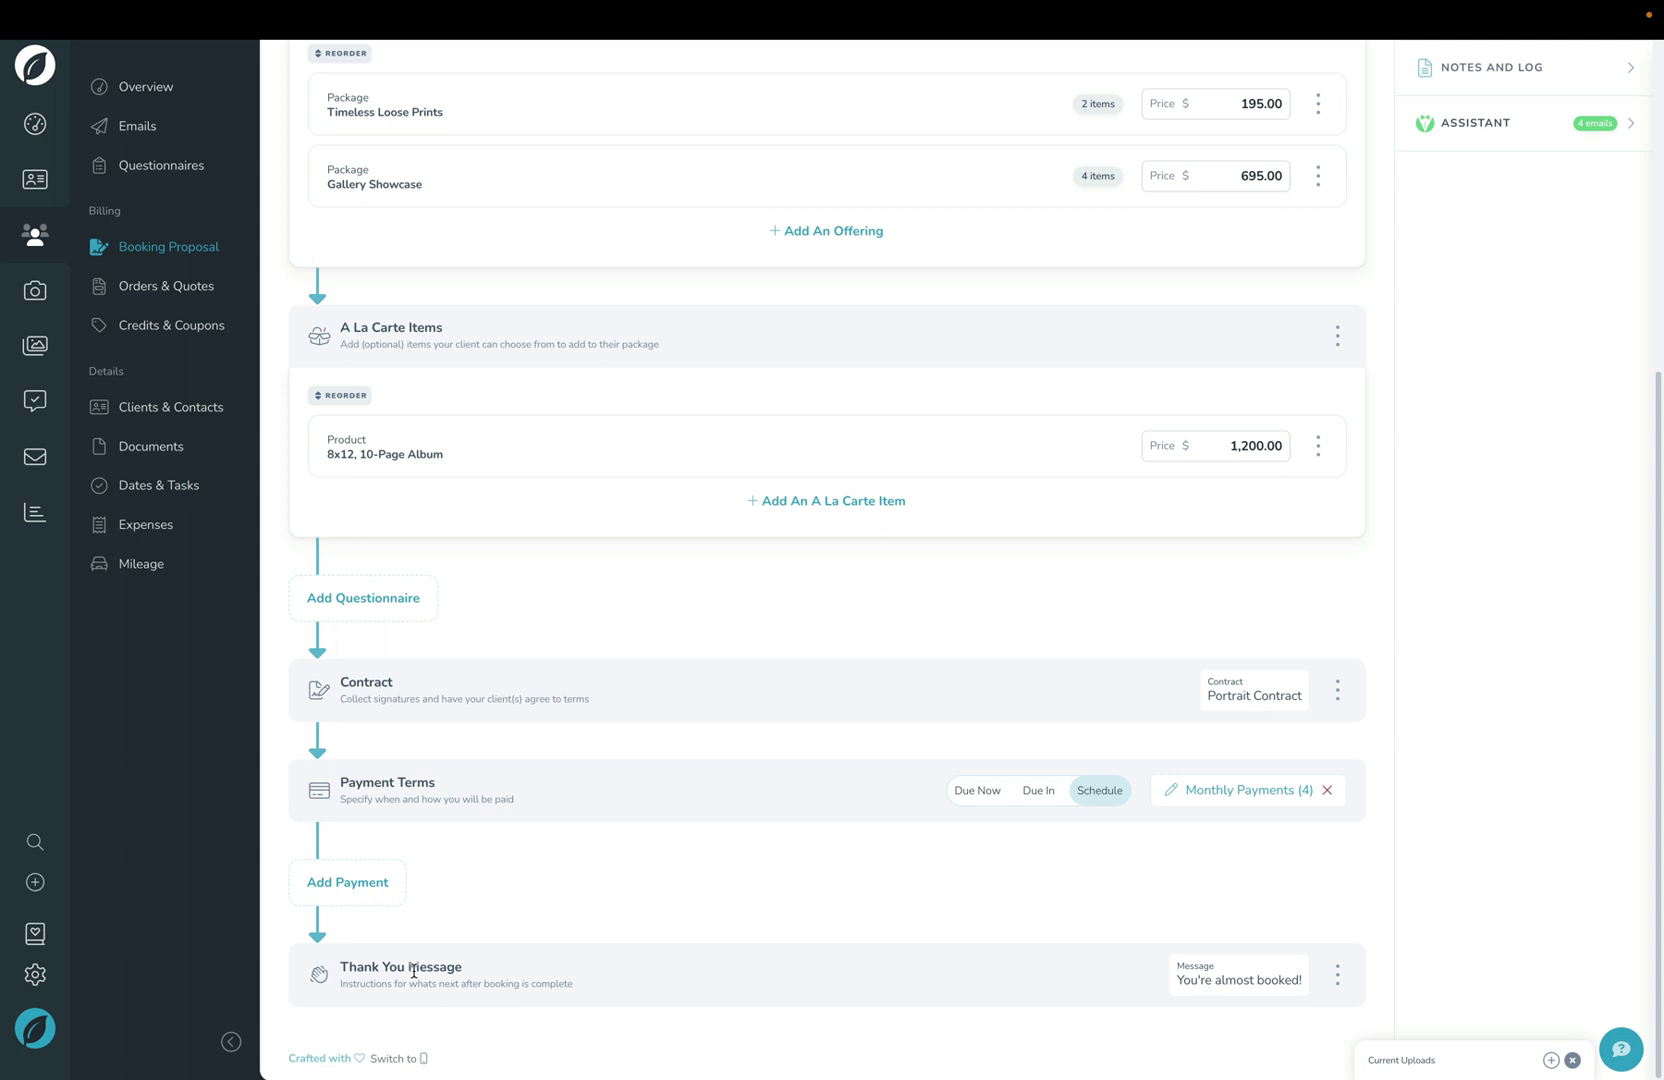
pyautogui.click(1337, 975)
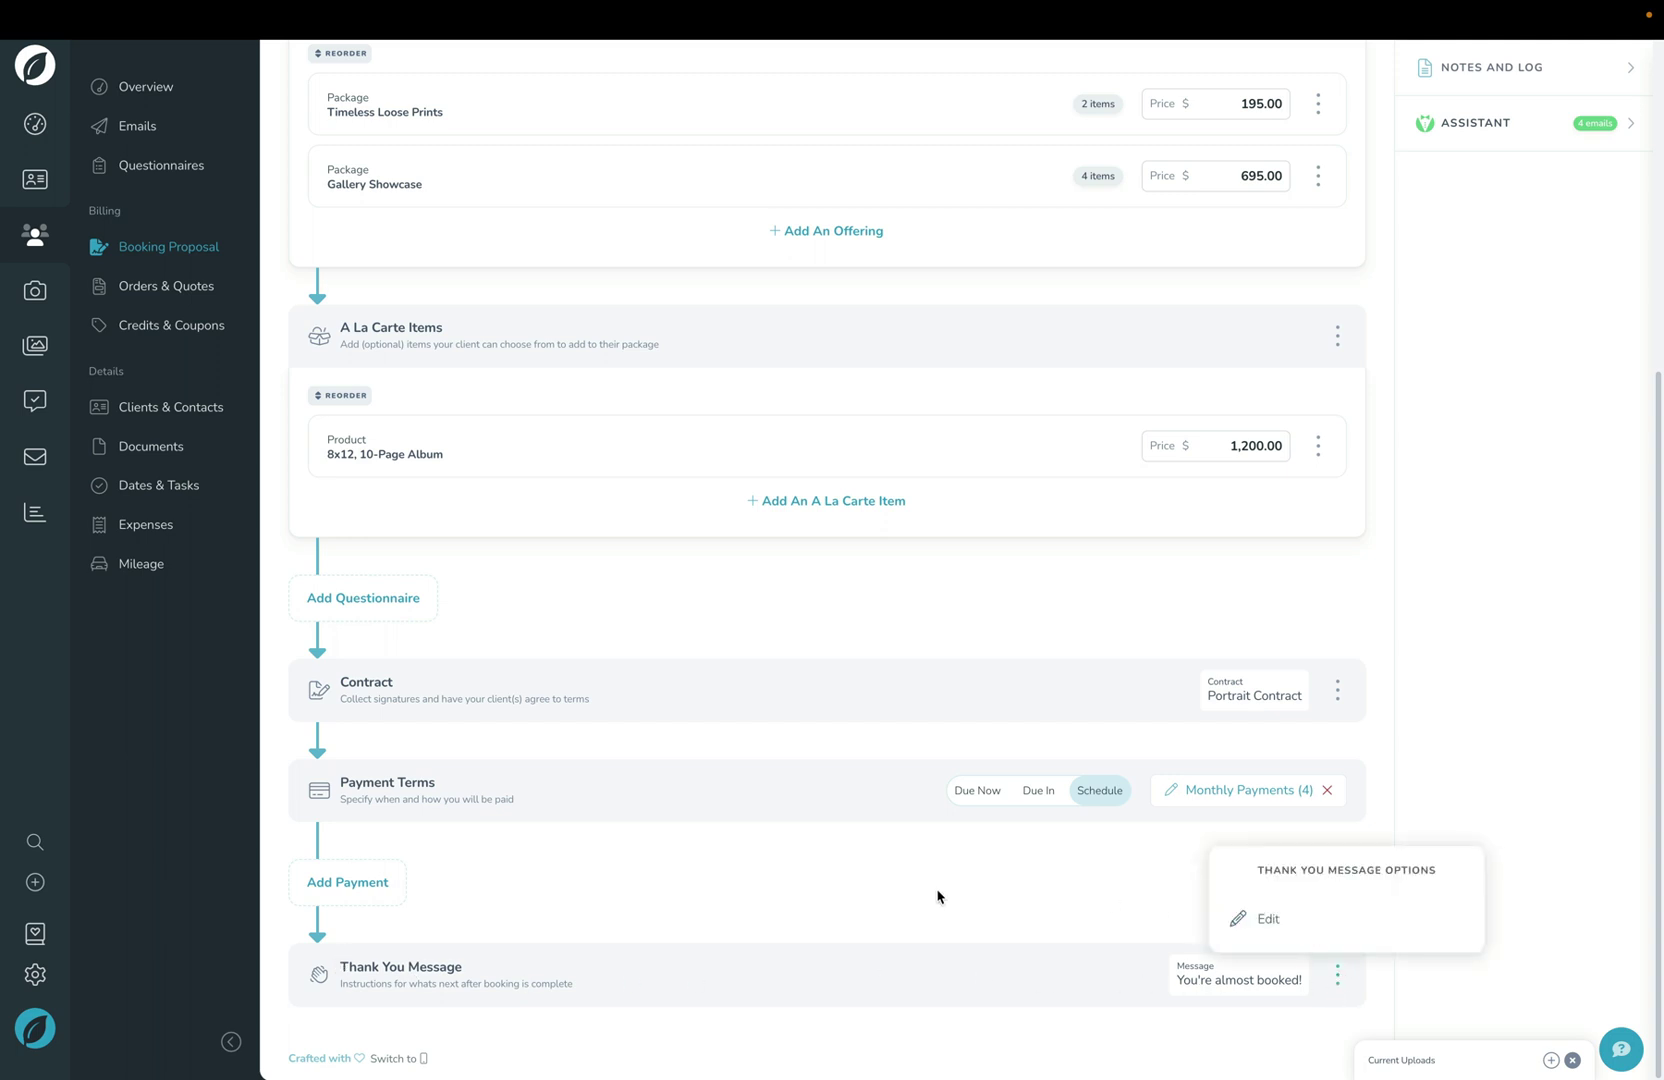
pyautogui.click(900, 912)
pyautogui.scroll(5, 900, 912)
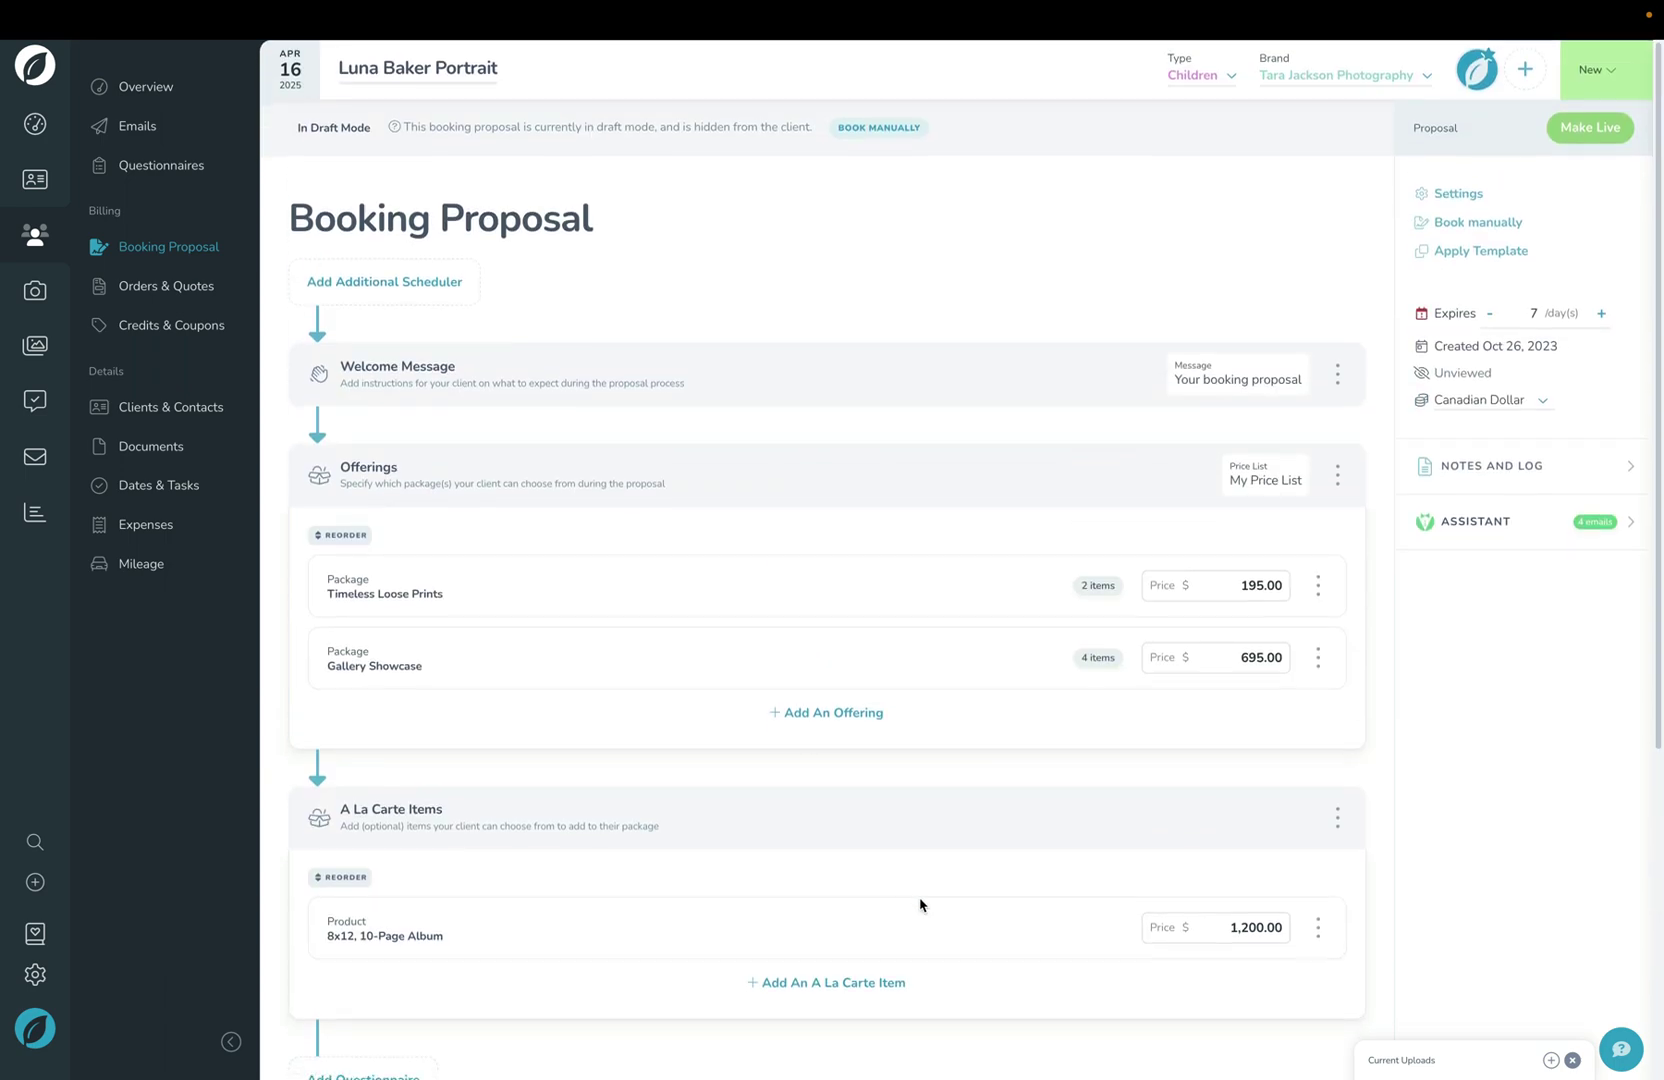
pyautogui.click(1457, 194)
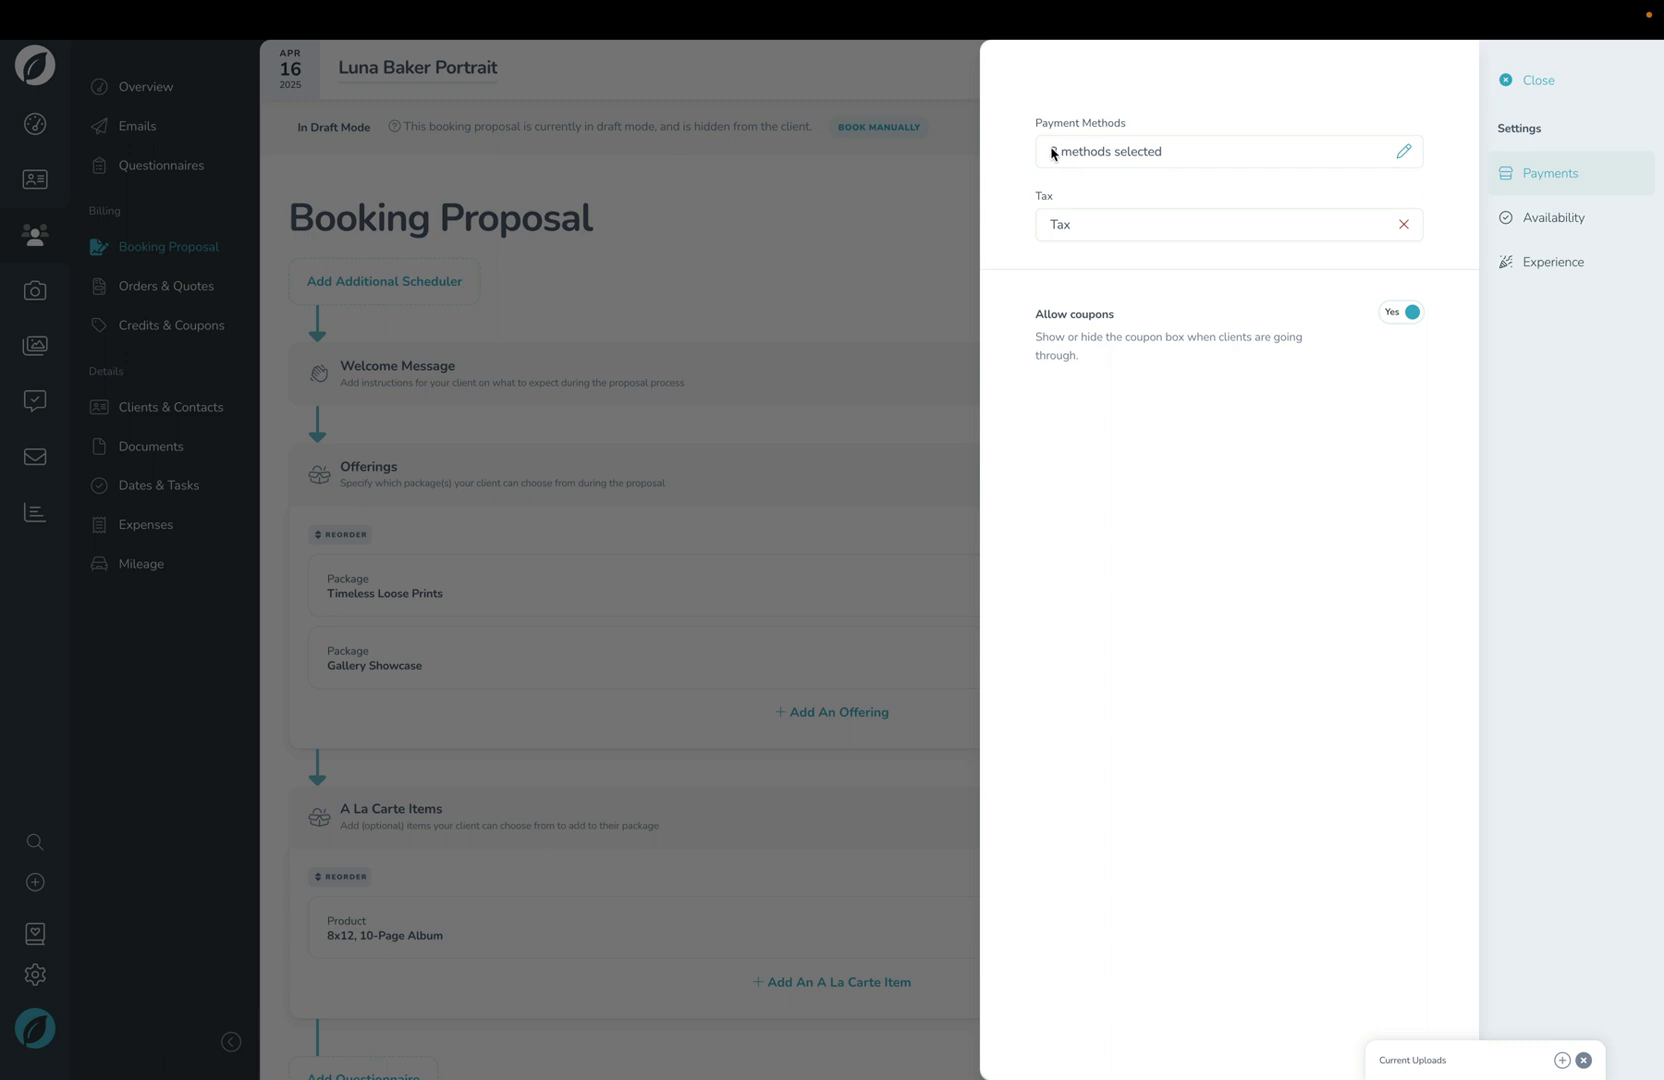
pyautogui.click(1403, 151)
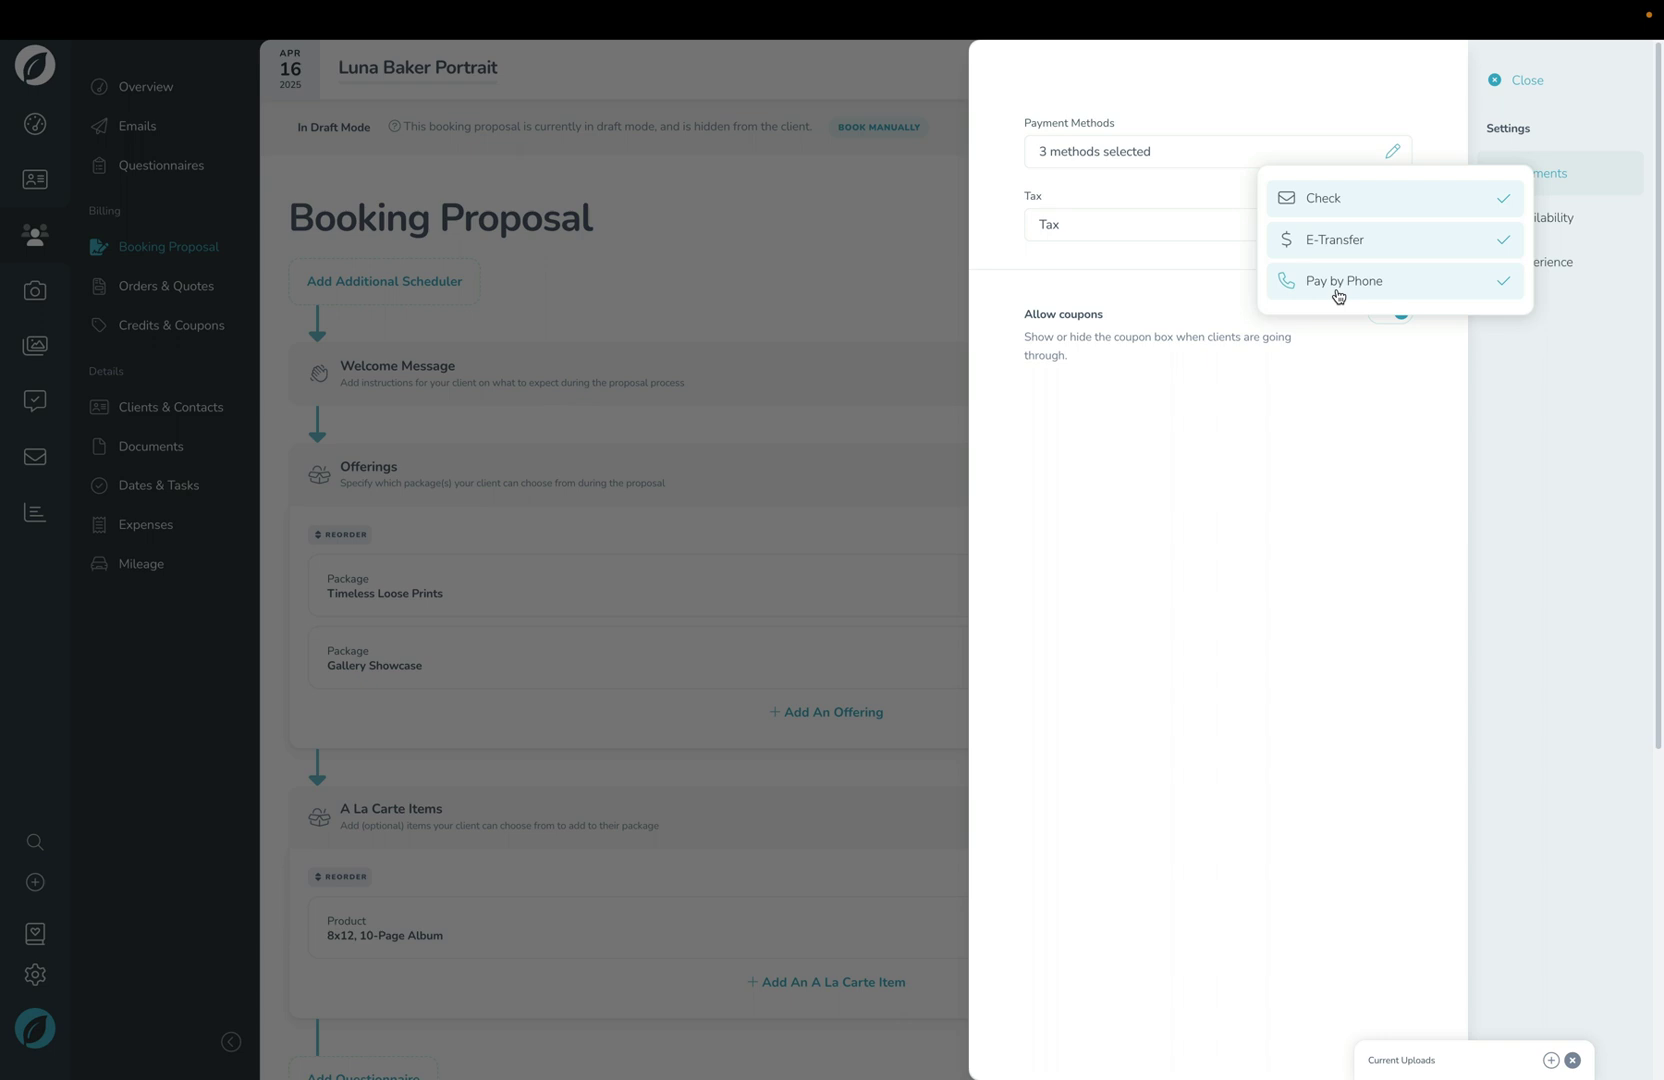
pyautogui.click(1327, 381)
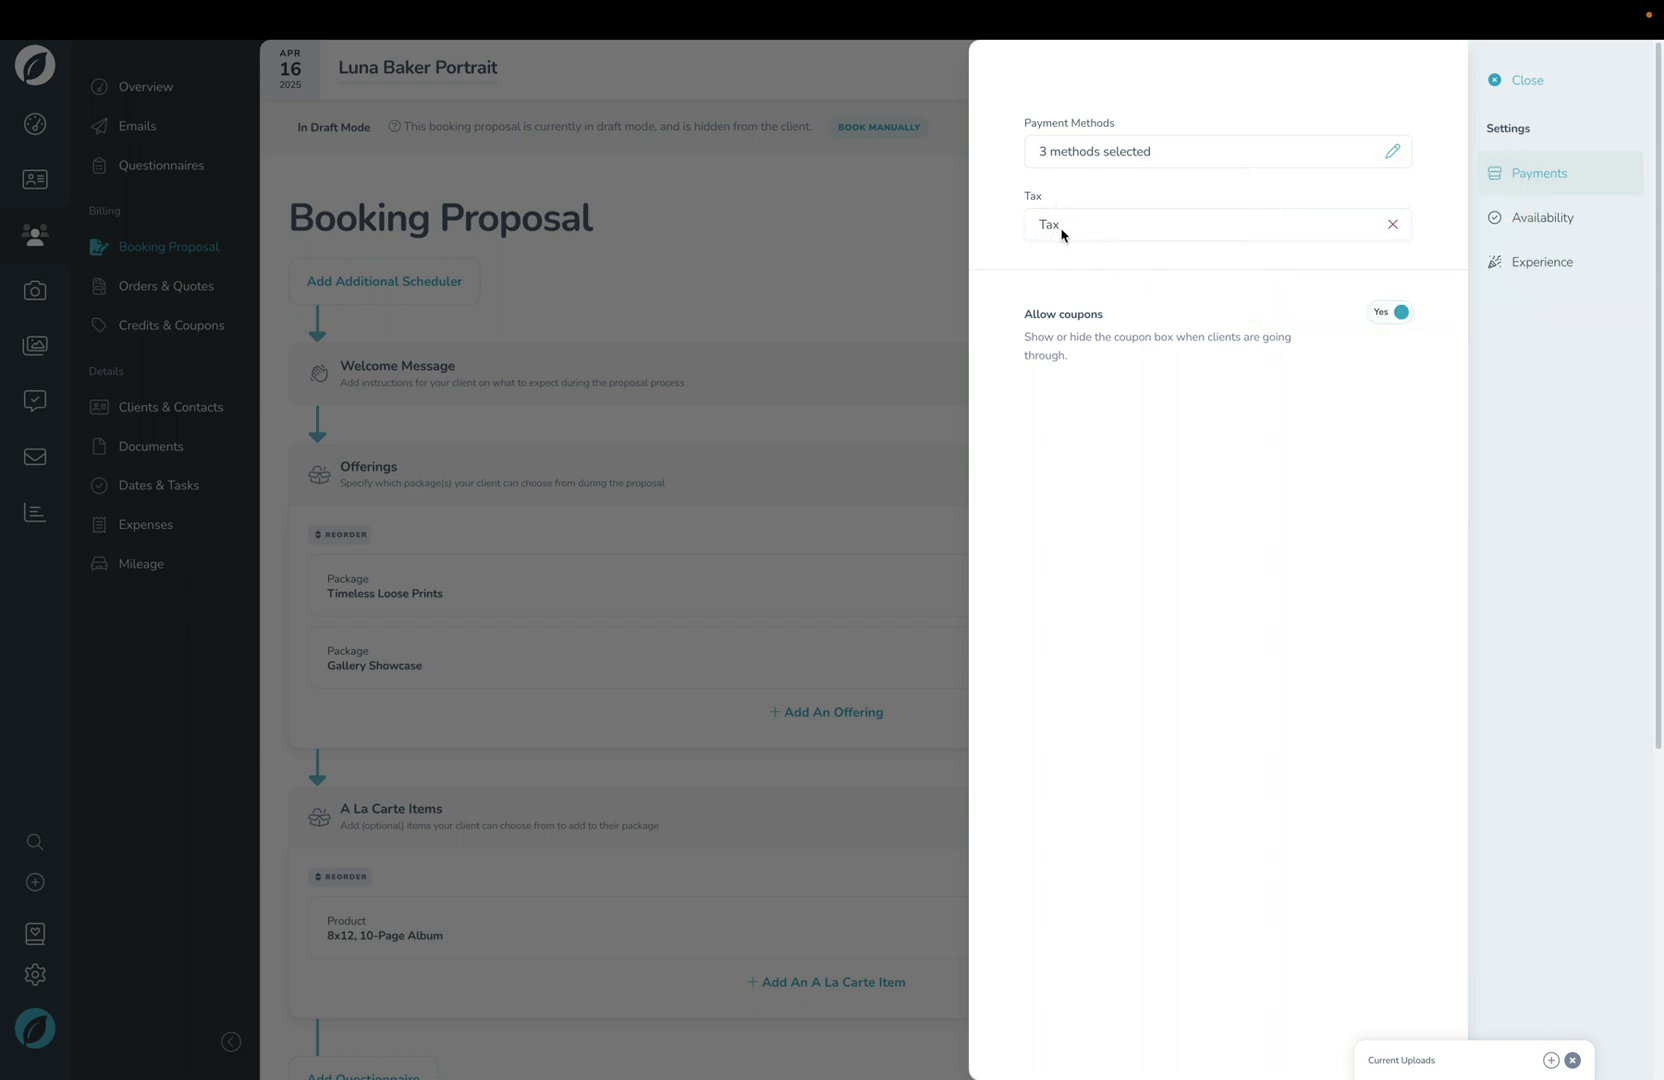
# Step: Make the proposal live and discard the client email draft without saving
pyautogui.click(1527, 82)
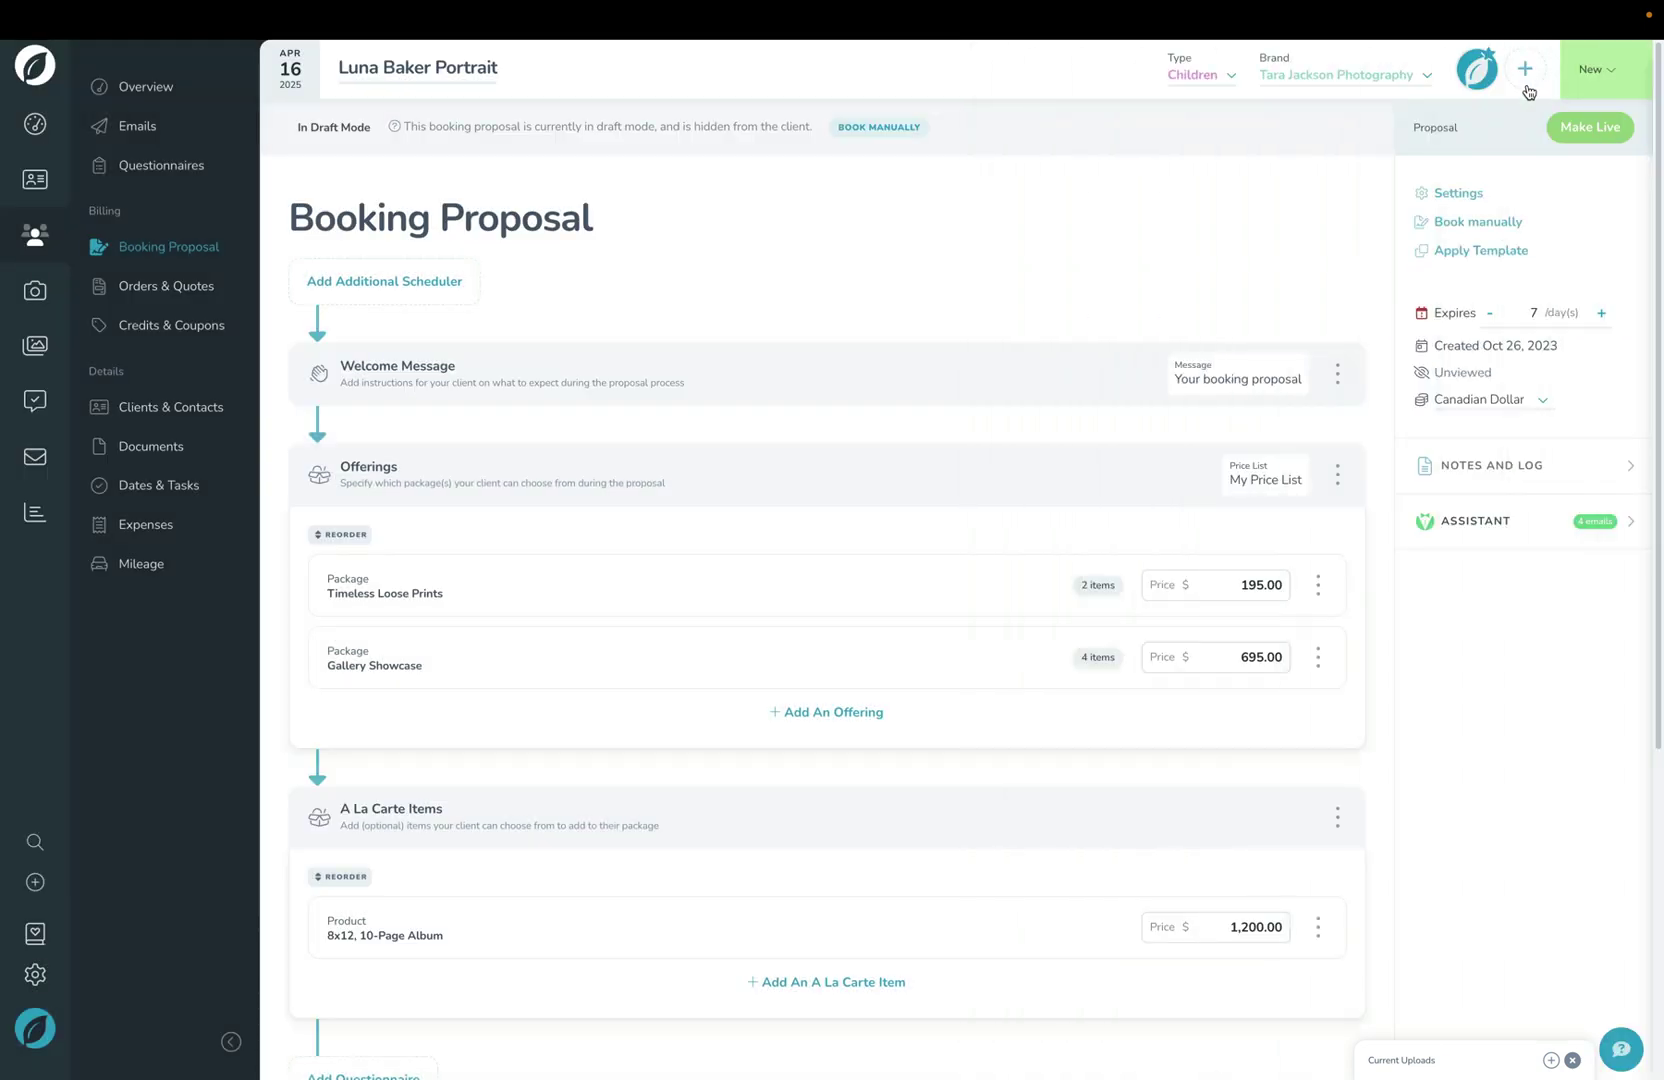
pyautogui.click(1592, 130)
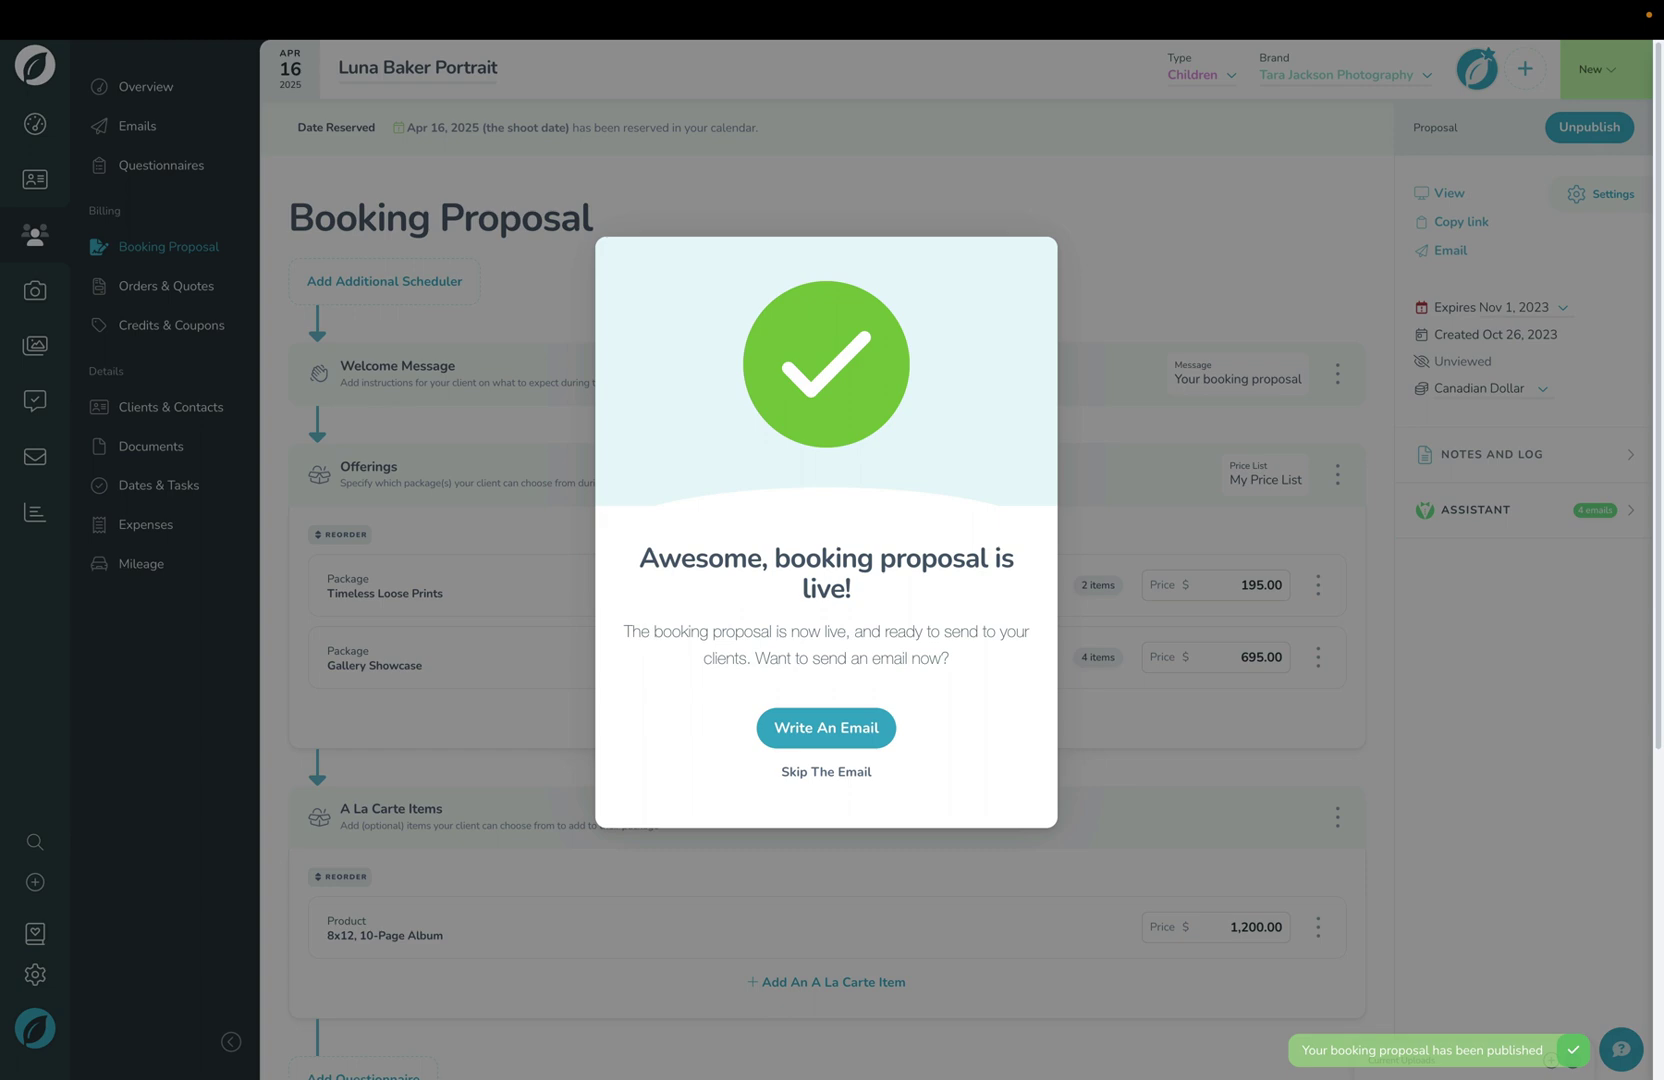
pyautogui.click(857, 731)
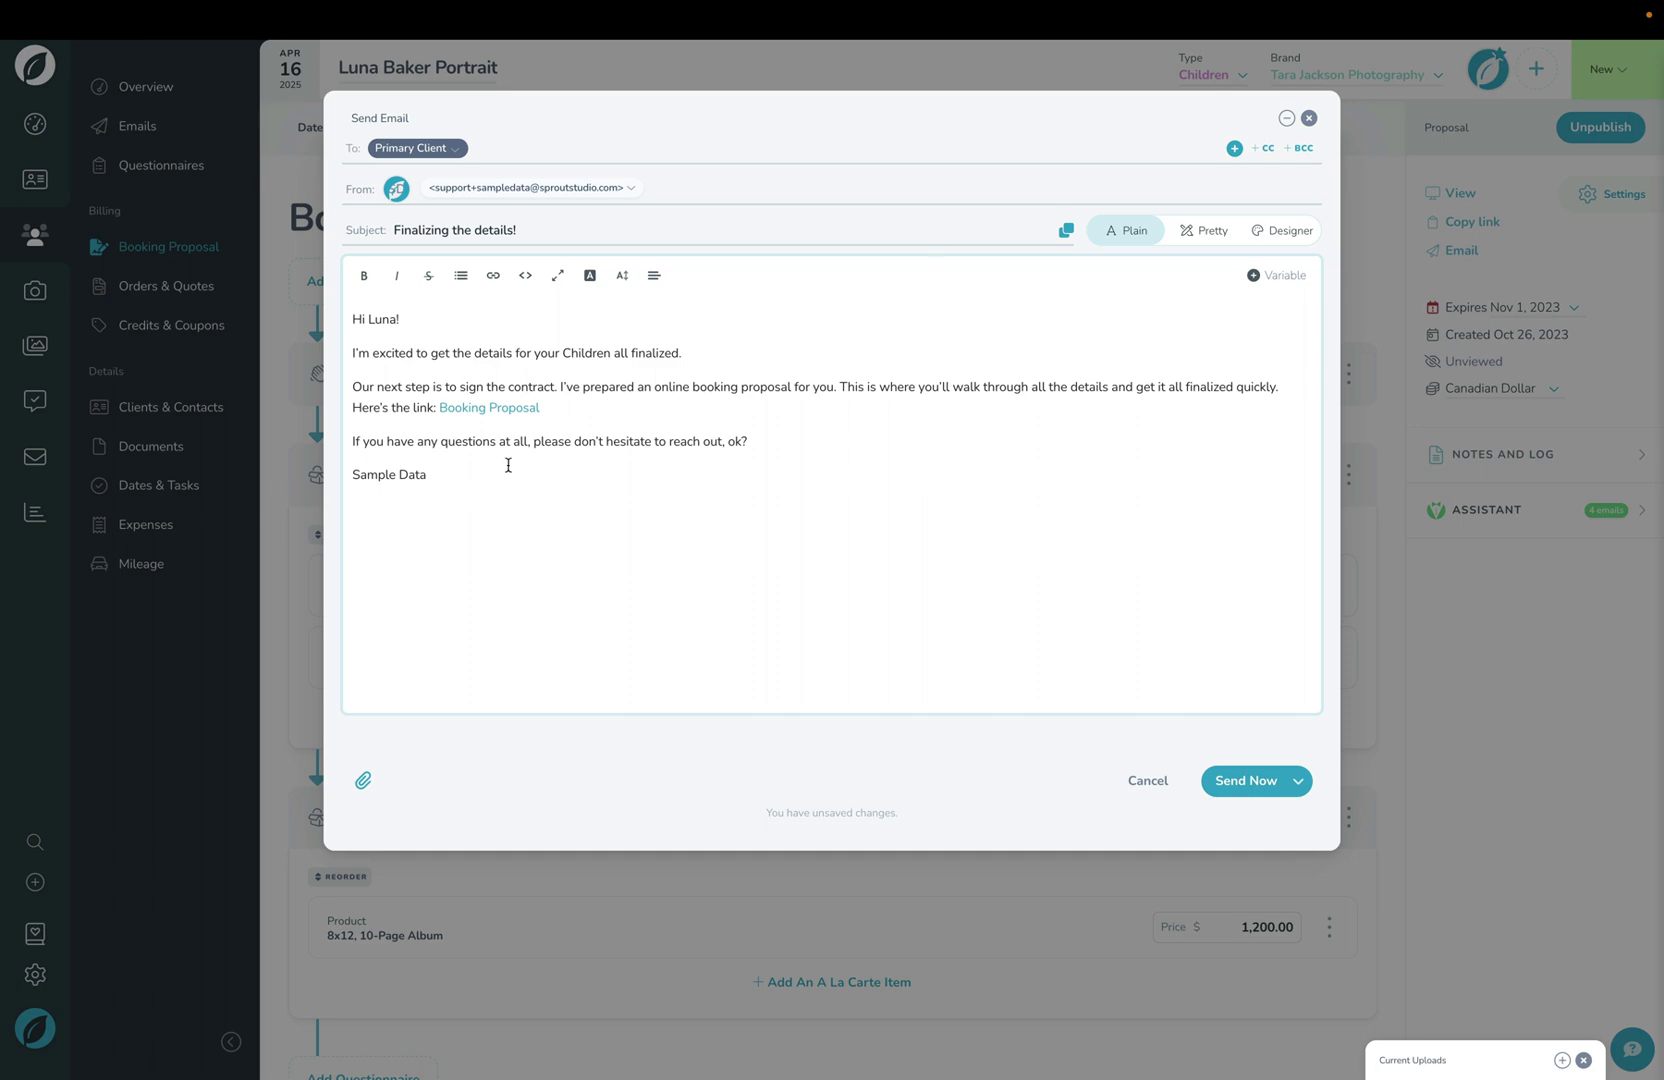
pyautogui.click(1310, 119)
pyautogui.click(847, 674)
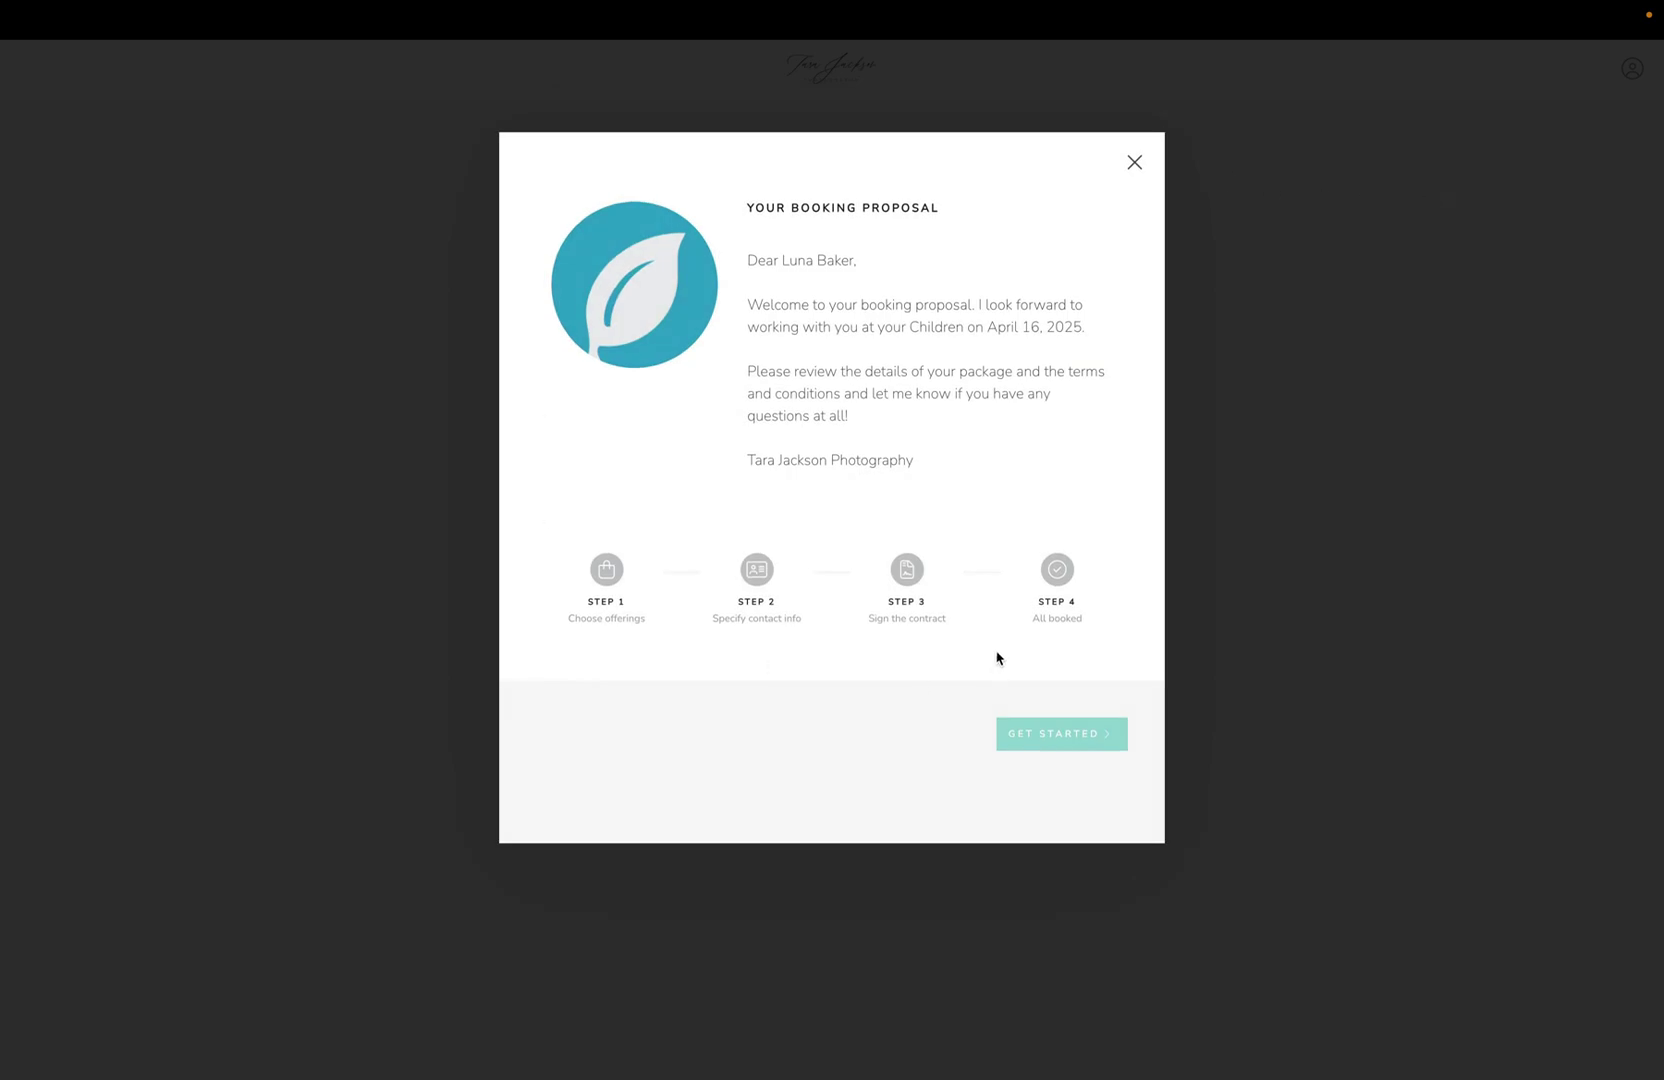
# Step: As the client, pick Gallery Showcase plus the 8x12, 10-Page Album (CA$2,015.00) and continue
pyautogui.click(1027, 744)
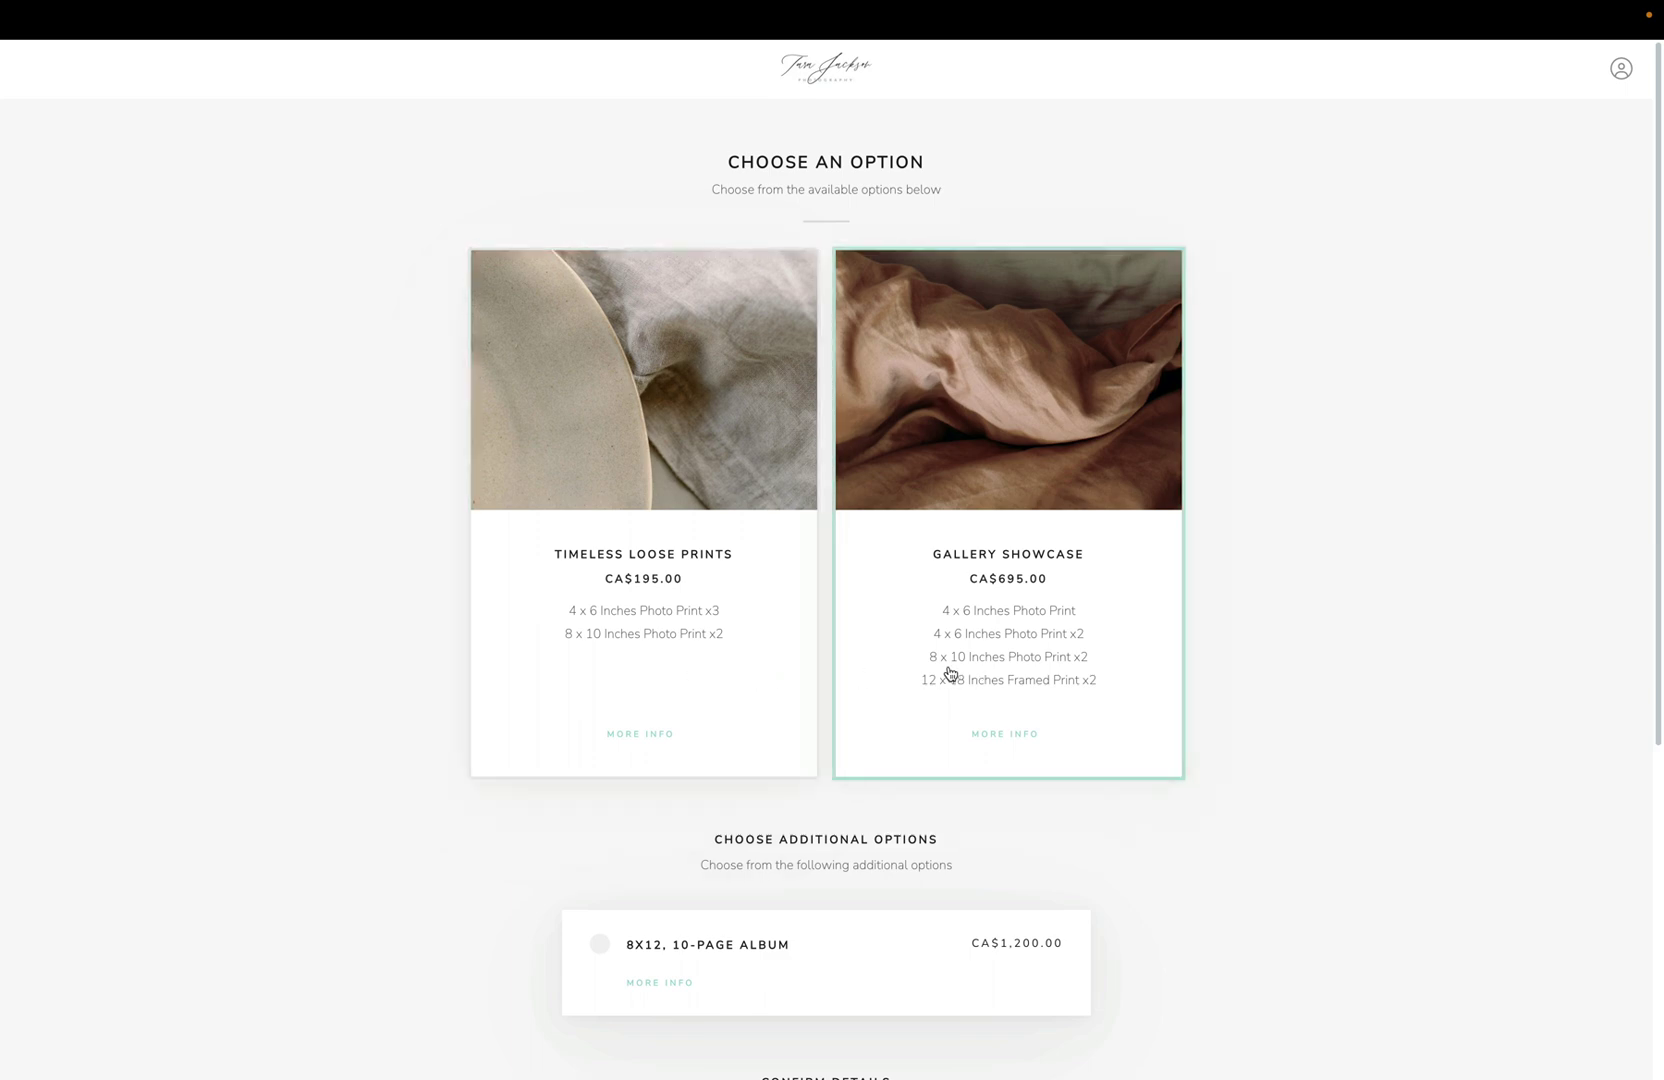
pyautogui.click(1097, 532)
pyautogui.scroll(-5, 1097, 532)
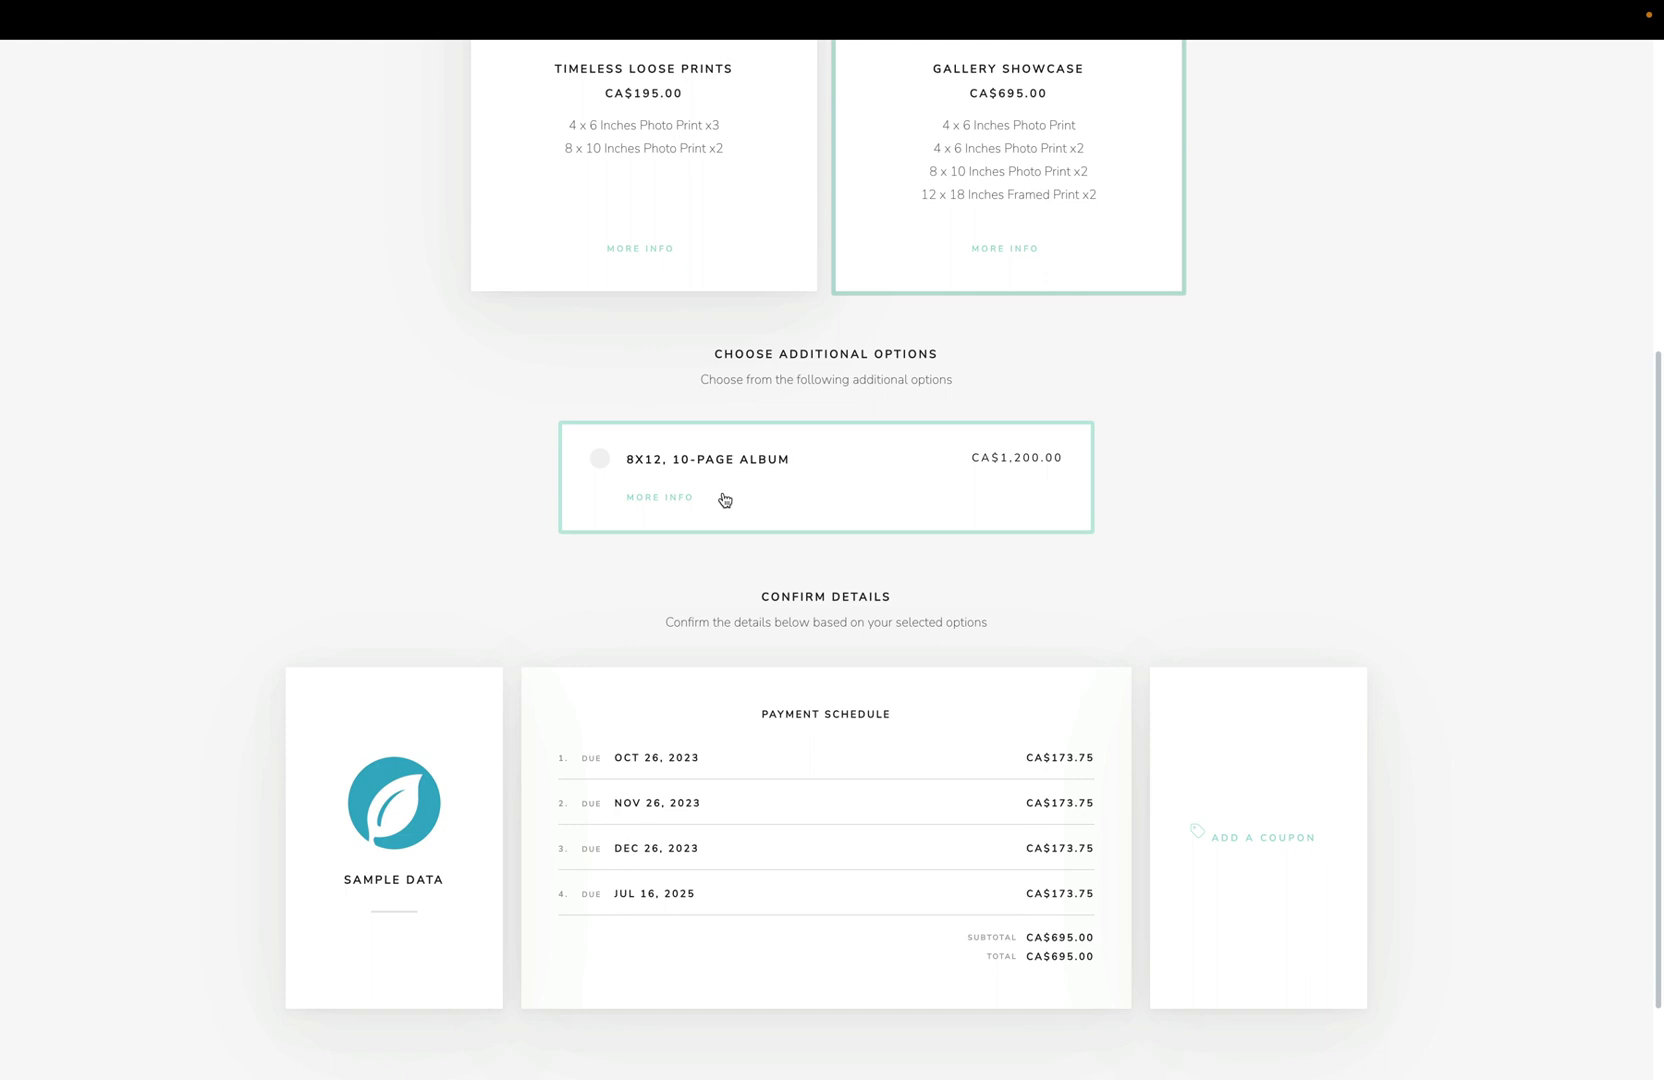
pyautogui.click(766, 471)
pyautogui.scroll(-2, 761, 471)
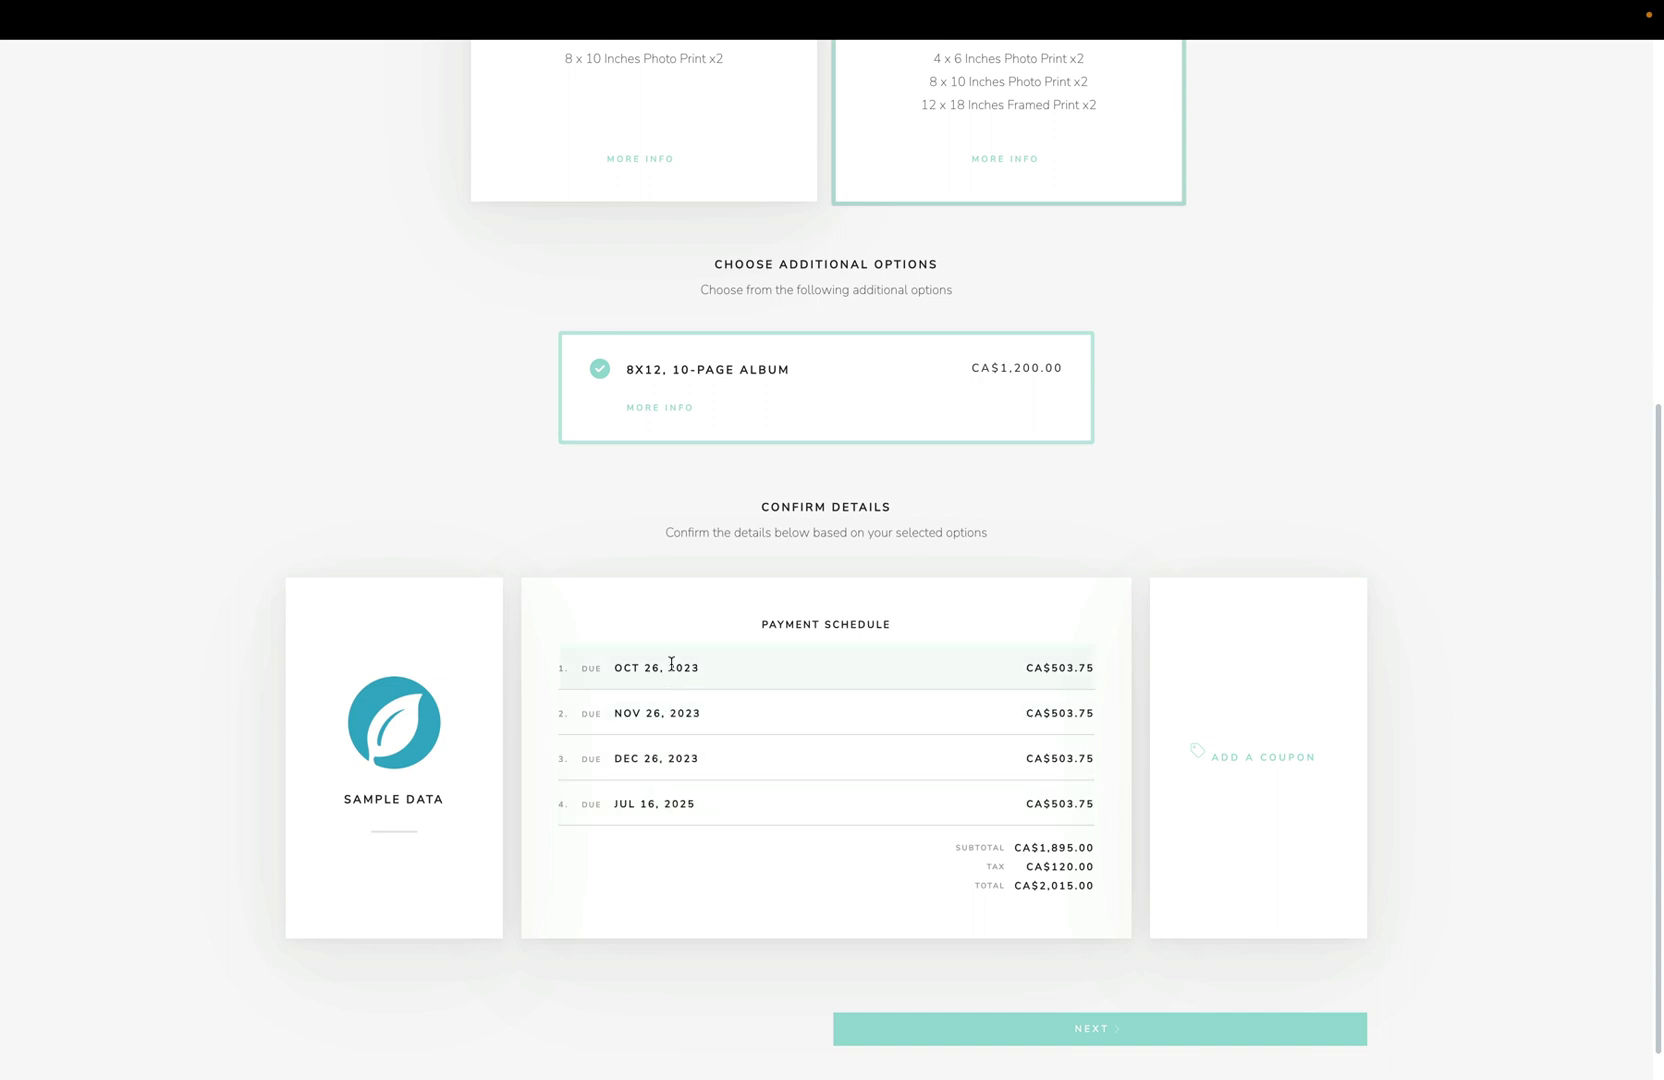
pyautogui.click(989, 1028)
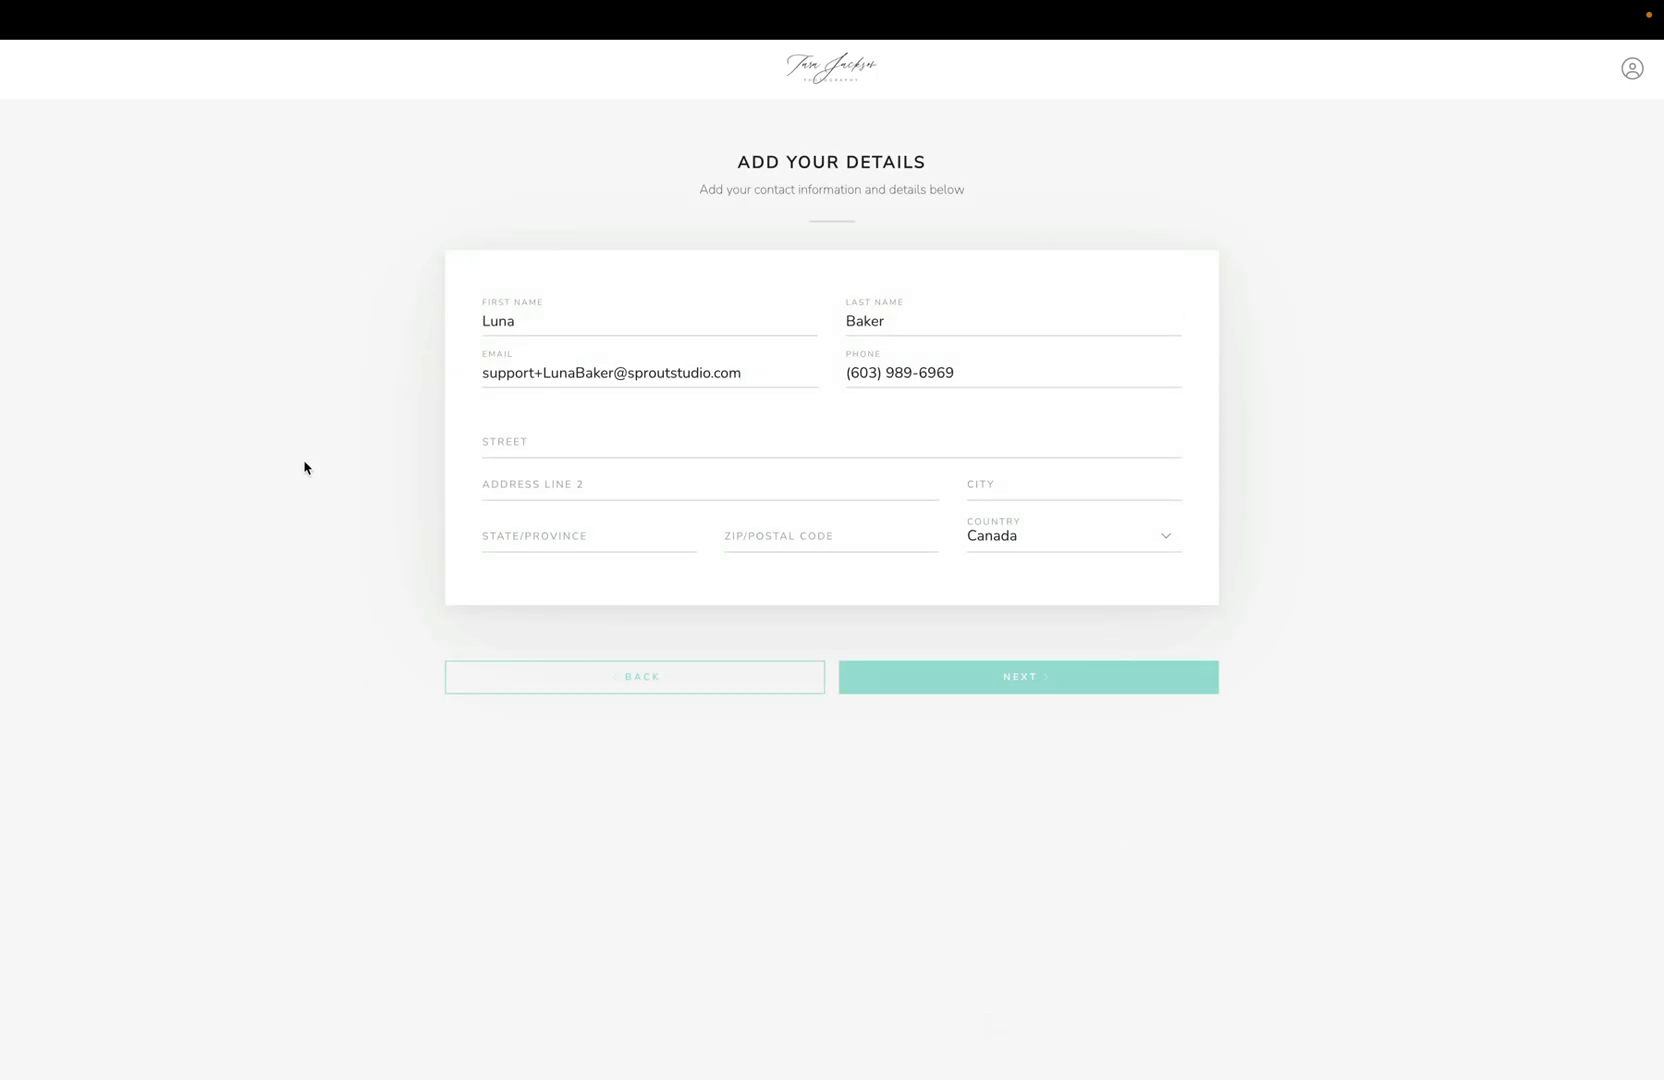